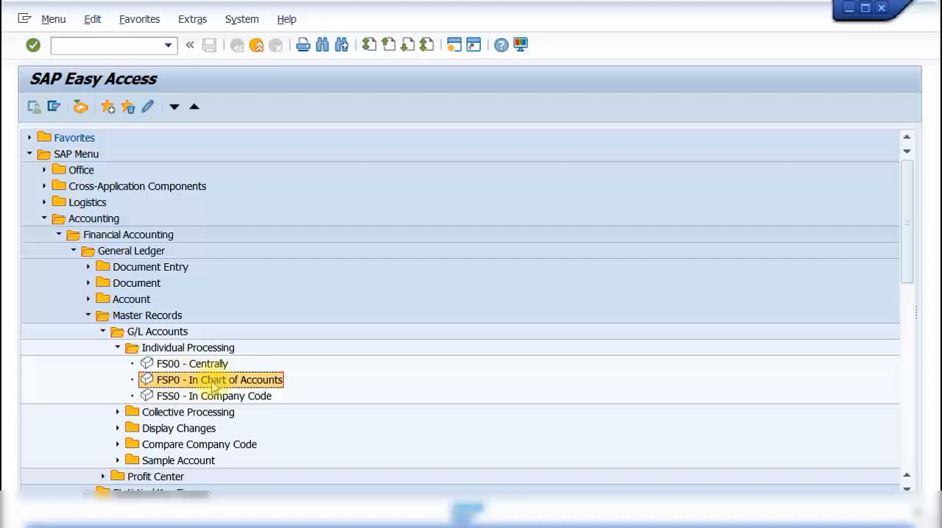
- Start creating chart-of-accounts data in transaction FSP0 for the prefilled G/L account in chart of accounts INT
{"action": "left_click", "coordinate": [200, 399]}
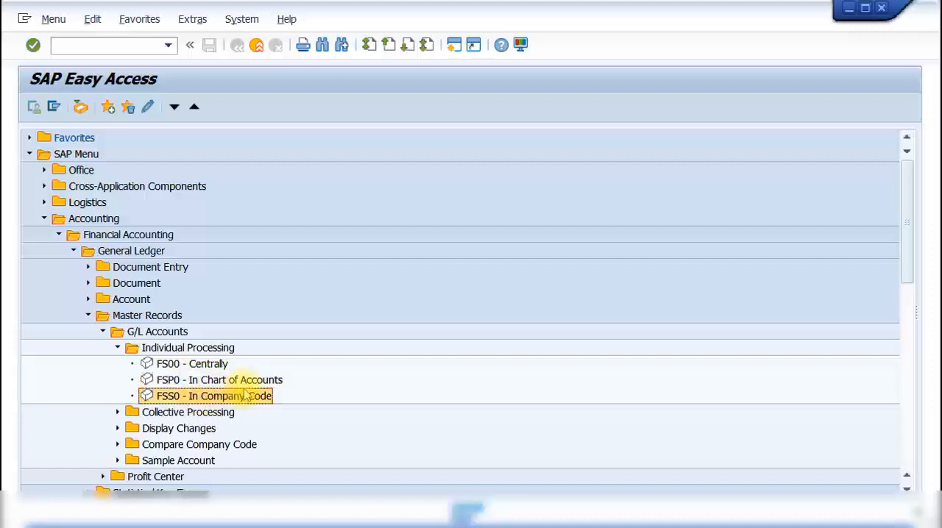
{"action": "left_click", "coordinate": [181, 381]}
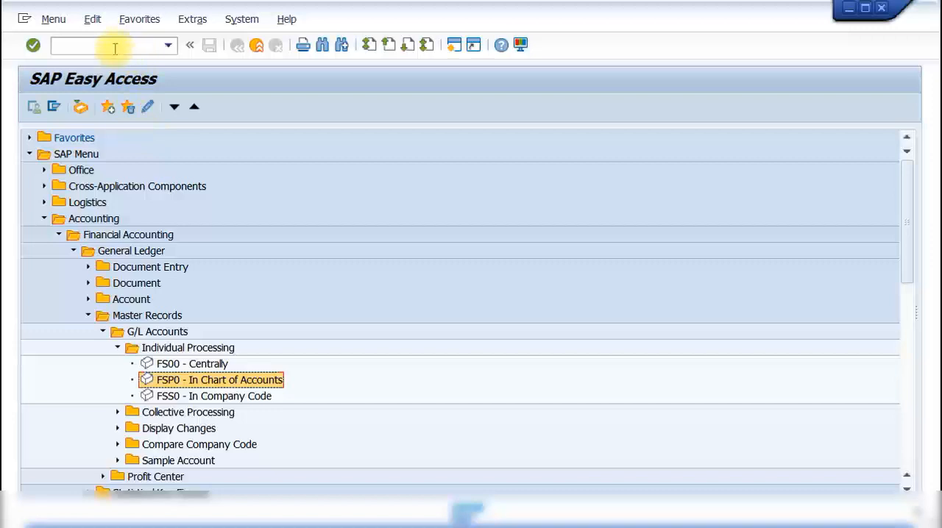
{"action": "double_click", "coordinate": [180, 381]}
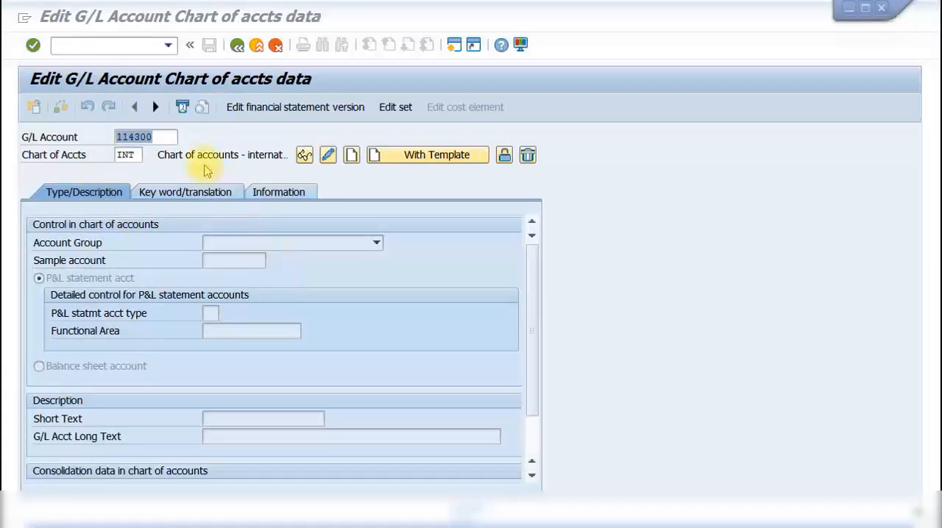
{"action": "left_click", "coordinate": [166, 136]}
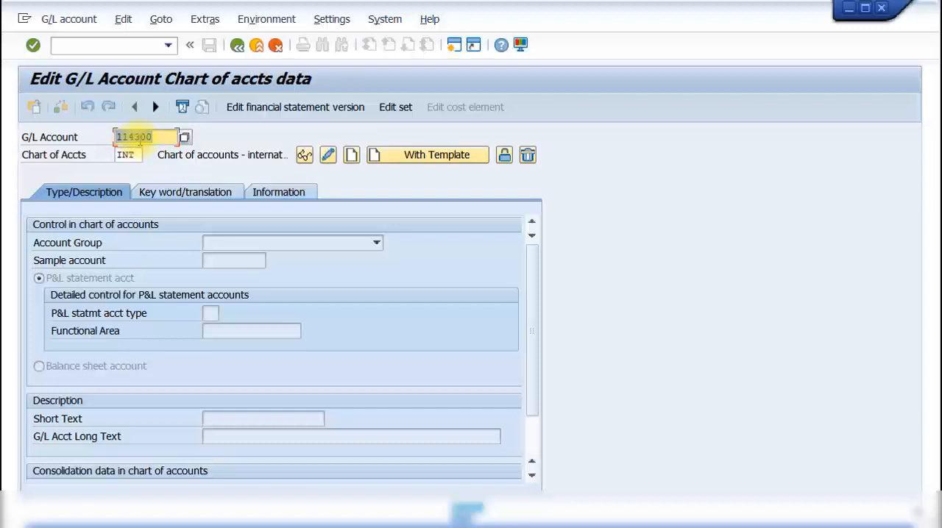
{"action": "left_click", "coordinate": [137, 139]}
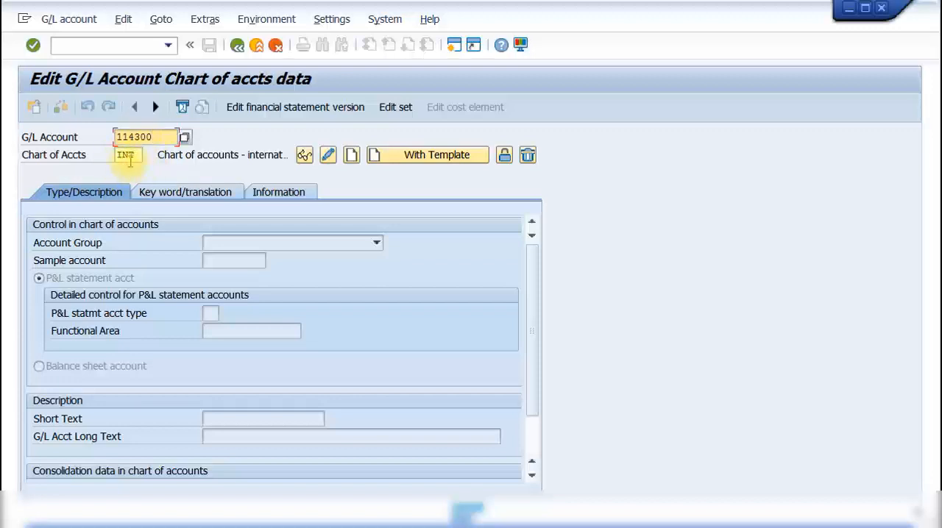
{"action": "left_click", "coordinate": [351, 156]}
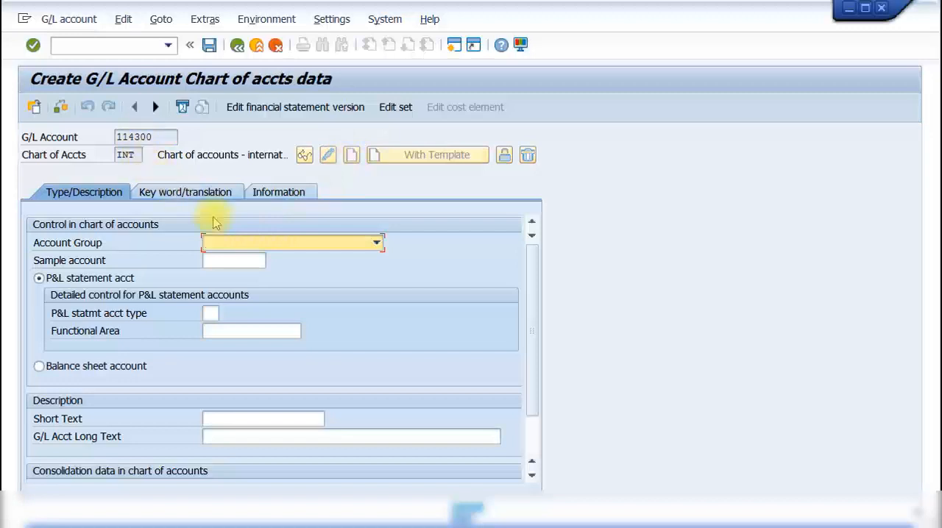
- Assign the G/L account to the Liquid funds accounts group and classify it as a balance sheet account
{"action": "left_click", "coordinate": [269, 248]}
{"action": "scroll", "coordinate": [295, 346], "scroll_direction": "down", "scroll_amount": 1}
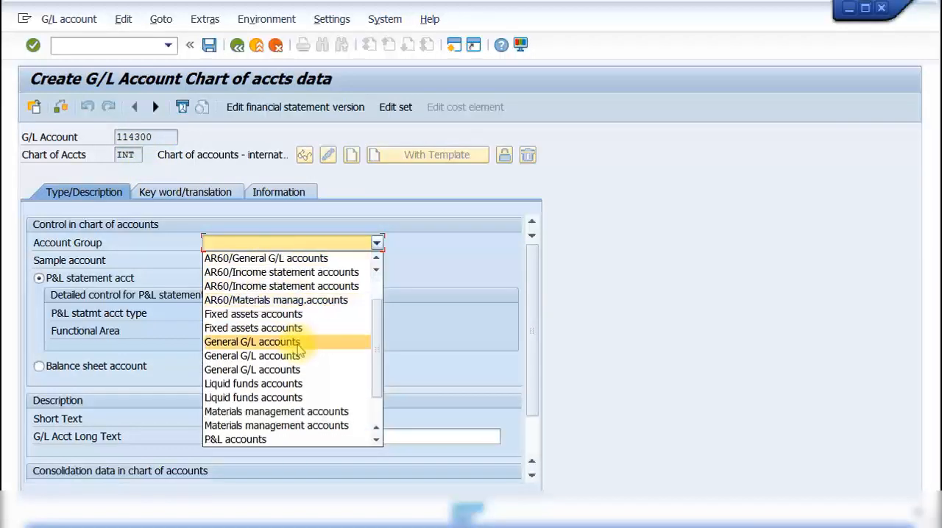
{"action": "left_click", "coordinate": [281, 384]}
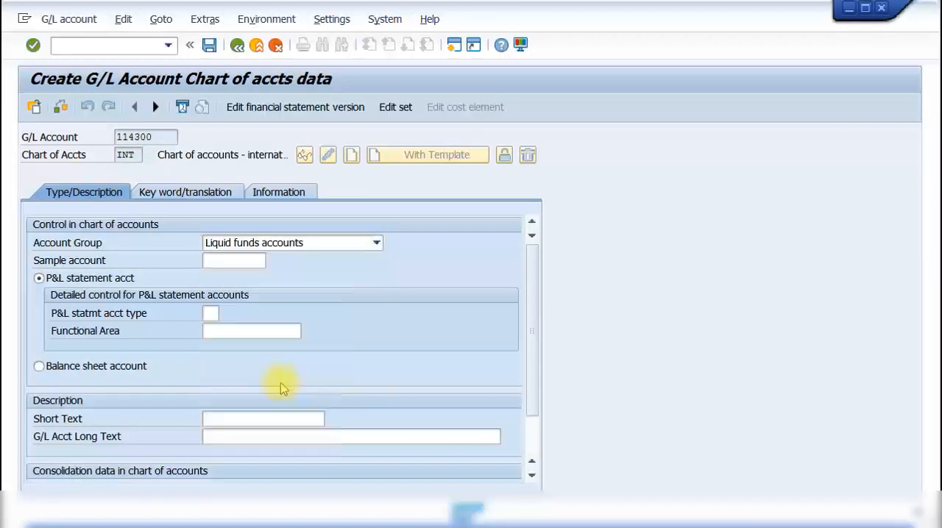
{"action": "left_click", "coordinate": [135, 370]}
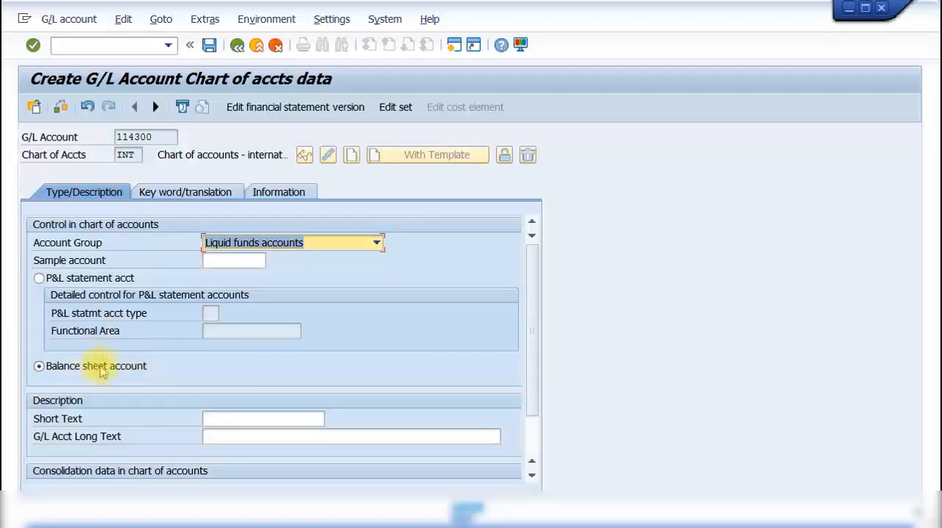
{"action": "key", "text": "F4"}
{"action": "left_click", "coordinate": [185, 416]}
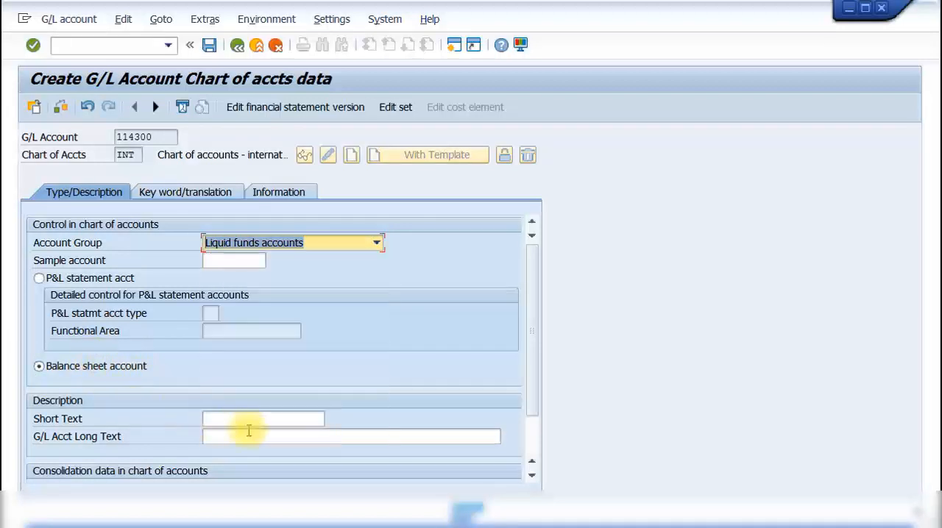
- Describe the G/L account as "Bank Account" in both the short text and the long text
{"action": "left_click", "coordinate": [247, 419]}
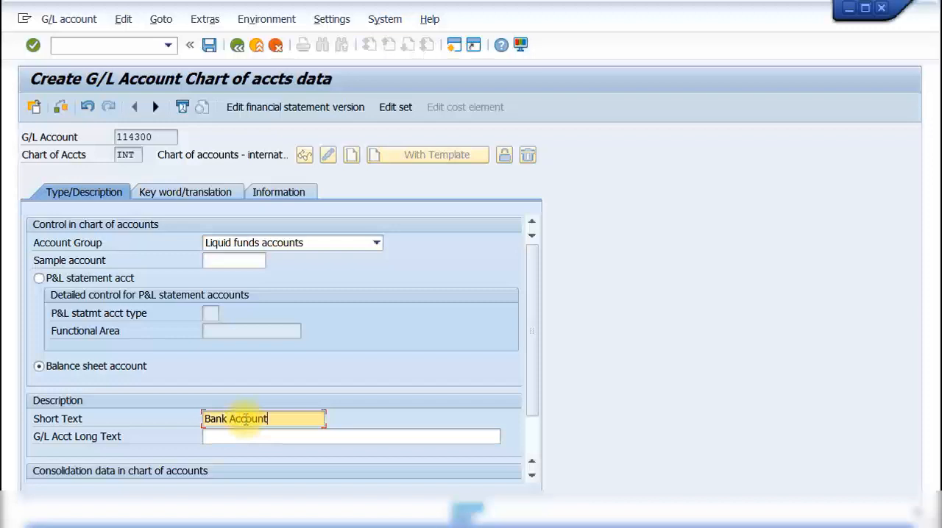
{"action": "left_click_drag", "start_coordinate": [282, 420], "coordinate": [206, 419]}
{"action": "key", "text": "ctrl+c"}
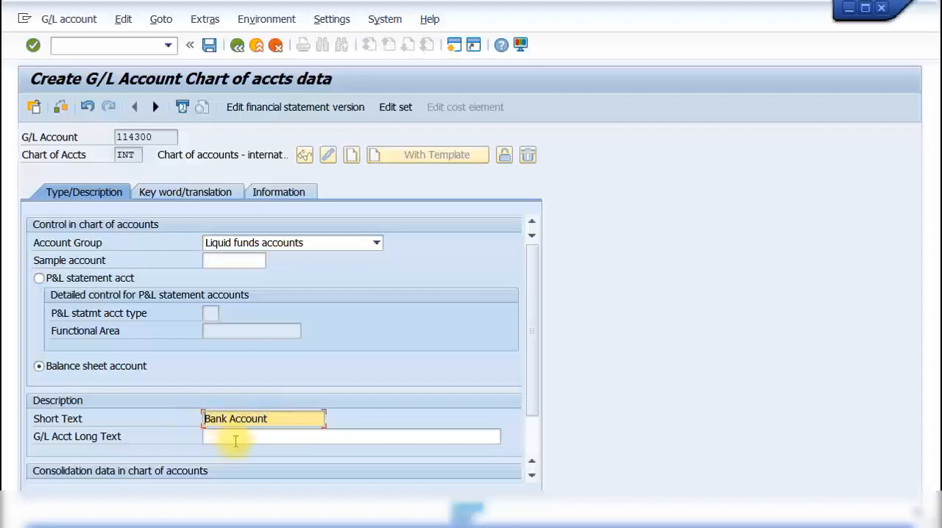
{"action": "left_click", "coordinate": [235, 439]}
{"action": "key", "text": "ctrl+v"}
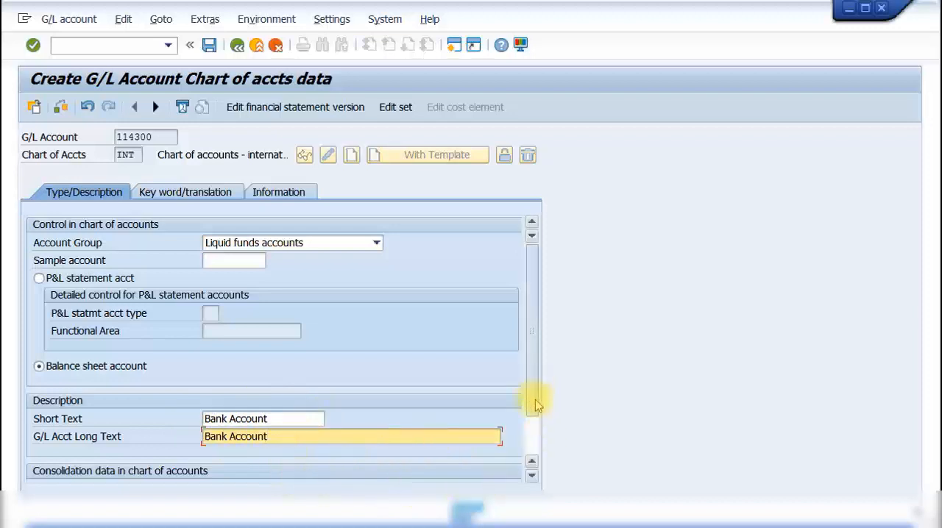
{"action": "left_click_drag", "start_coordinate": [537, 404], "coordinate": [525, 380]}
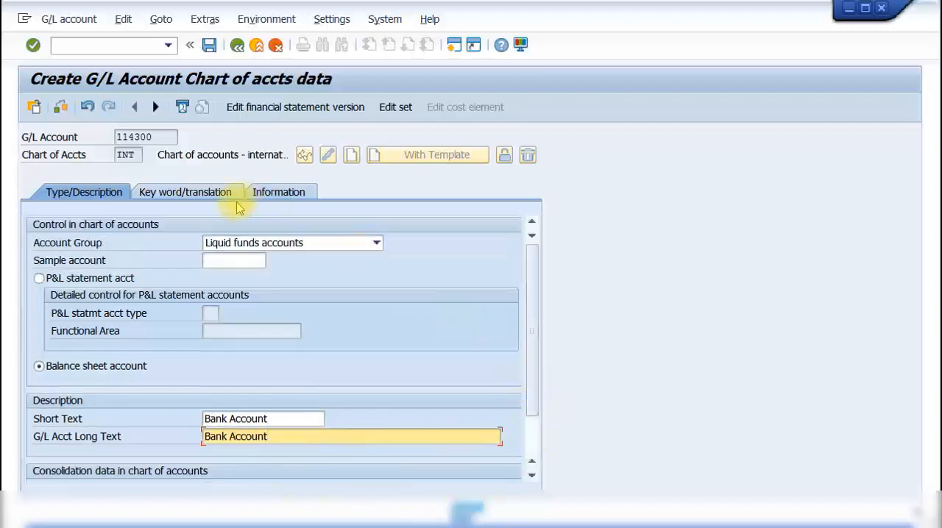
- Check the account's key word and translation data, save the chart-of-accounts record and leave the transaction
{"action": "left_click", "coordinate": [204, 193]}
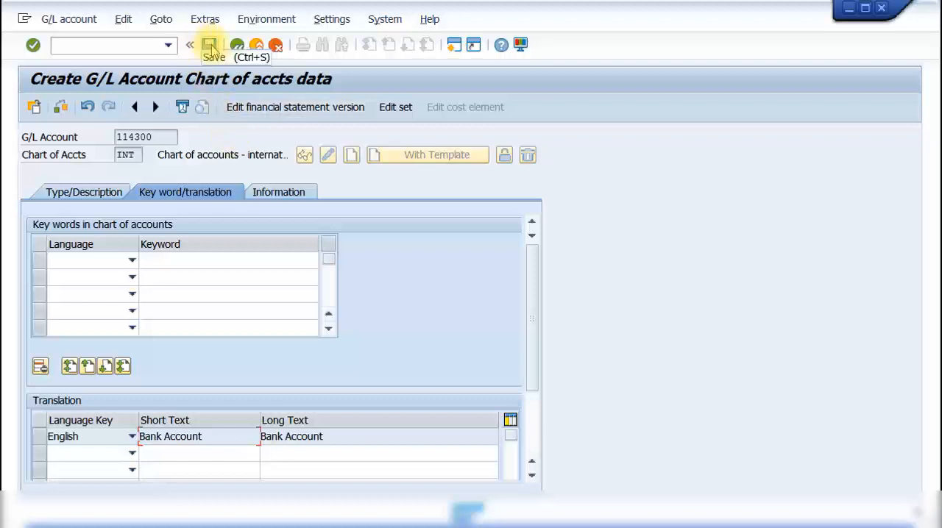
{"action": "left_click", "coordinate": [211, 47]}
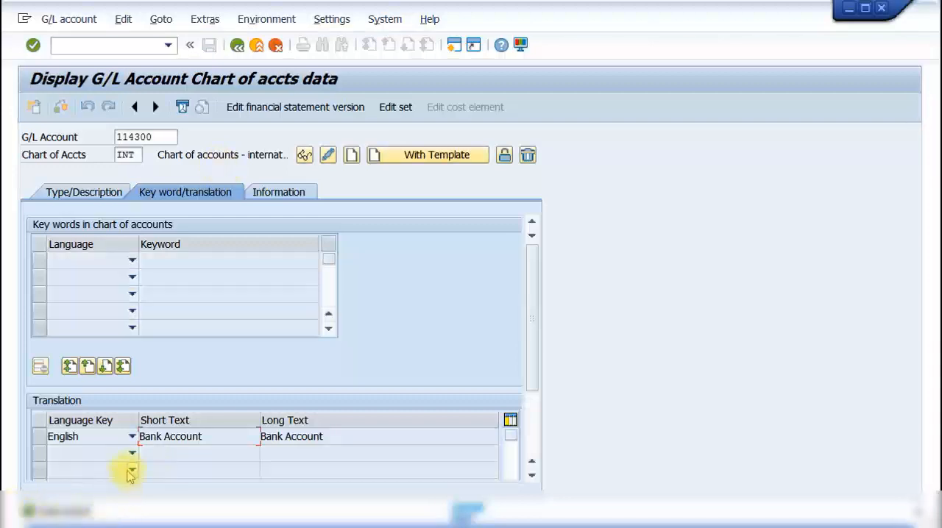
{"action": "key", "text": "F3"}
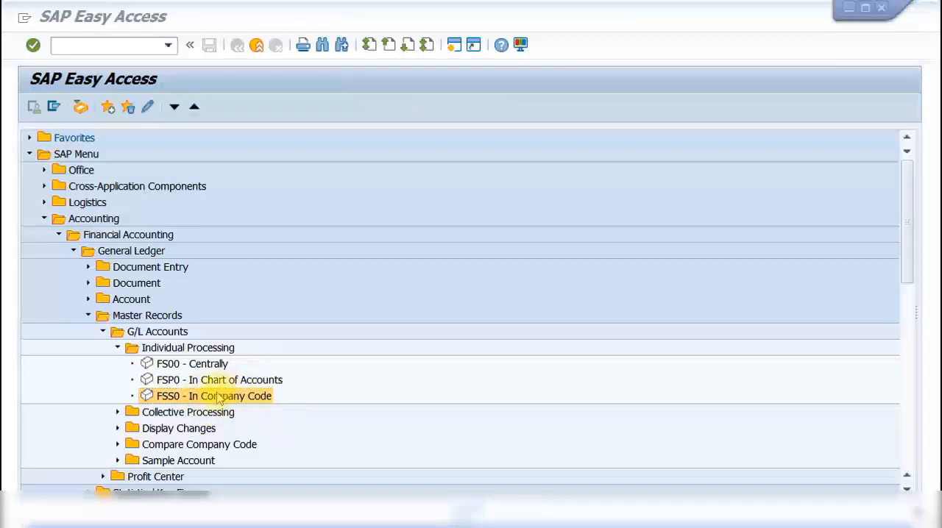
- Start creating company code data in transaction FSS0 for the same G/L account in company code 1000
{"action": "double_click", "coordinate": [199, 400]}
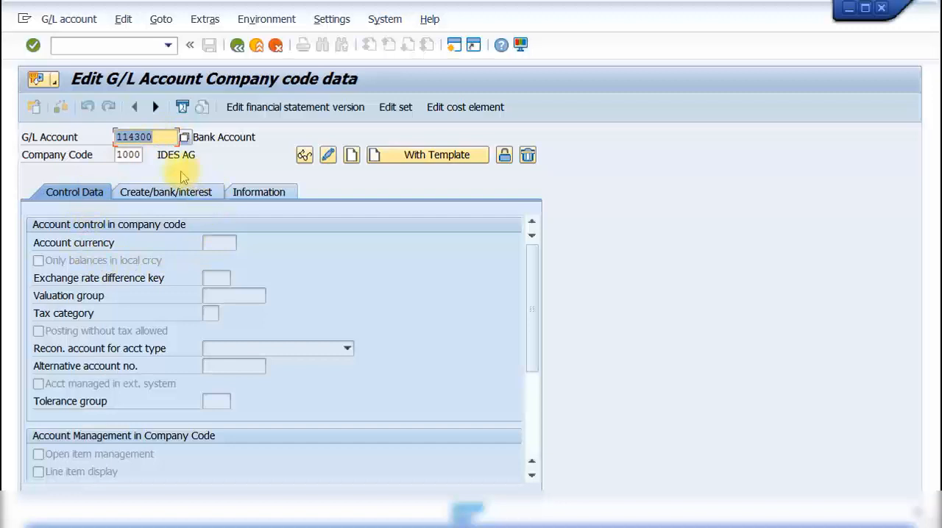
{"action": "left_click", "coordinate": [156, 137]}
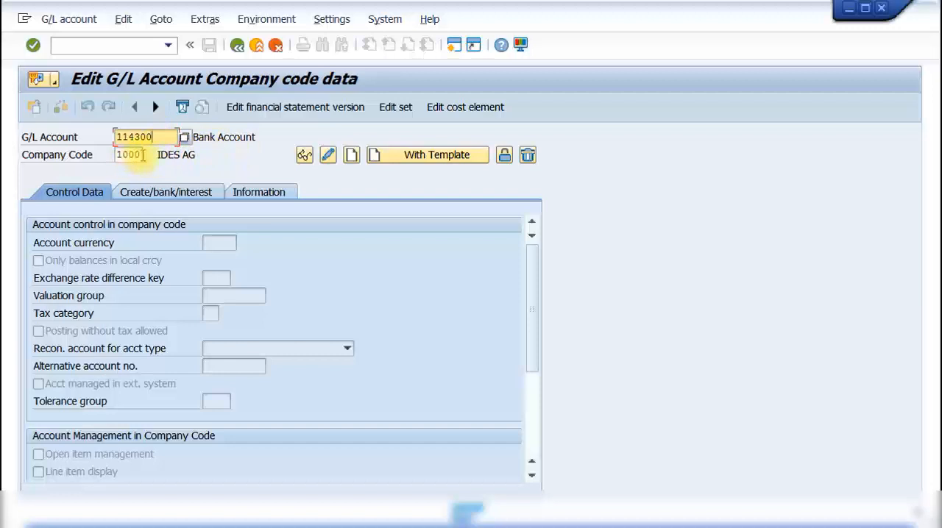
{"action": "left_click", "coordinate": [352, 156]}
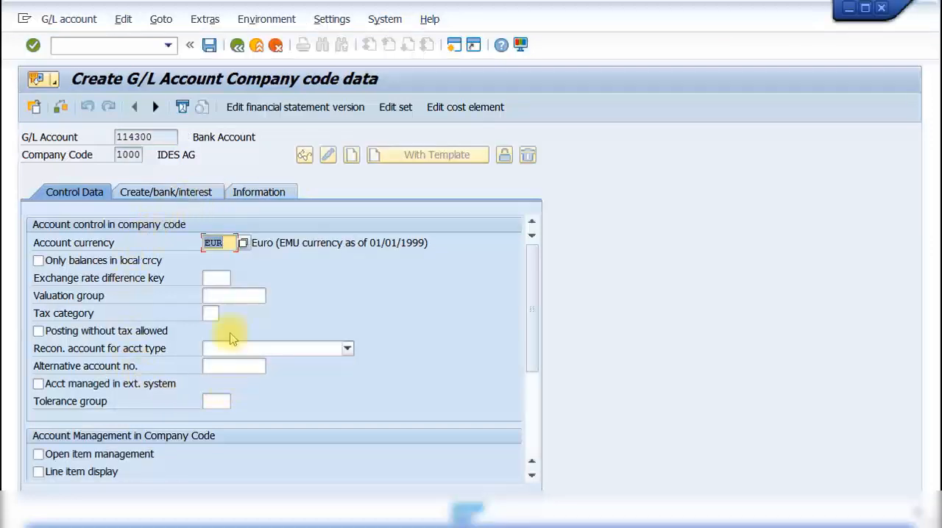
- Enable line item display for the account and set its sort key to 001
{"action": "left_click", "coordinate": [218, 242]}
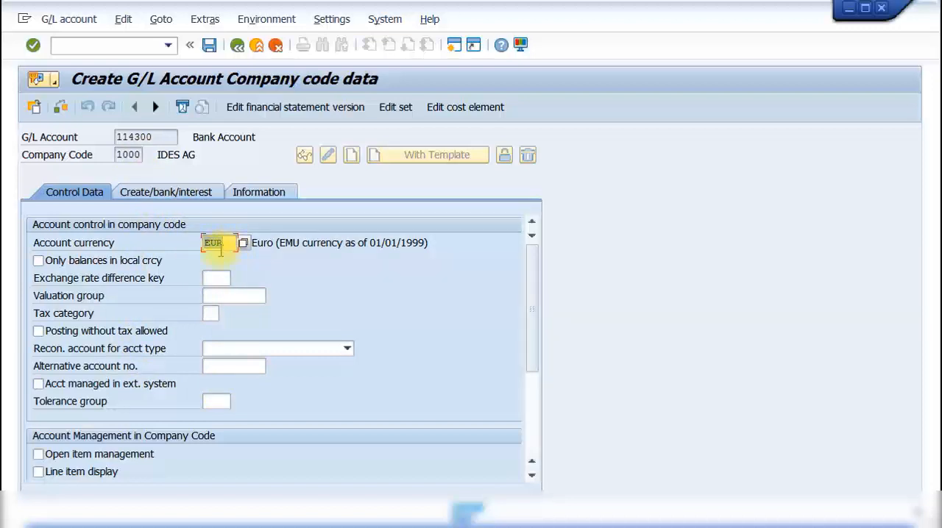
{"action": "scroll", "coordinate": [156, 320], "scroll_direction": "down", "scroll_amount": 2}
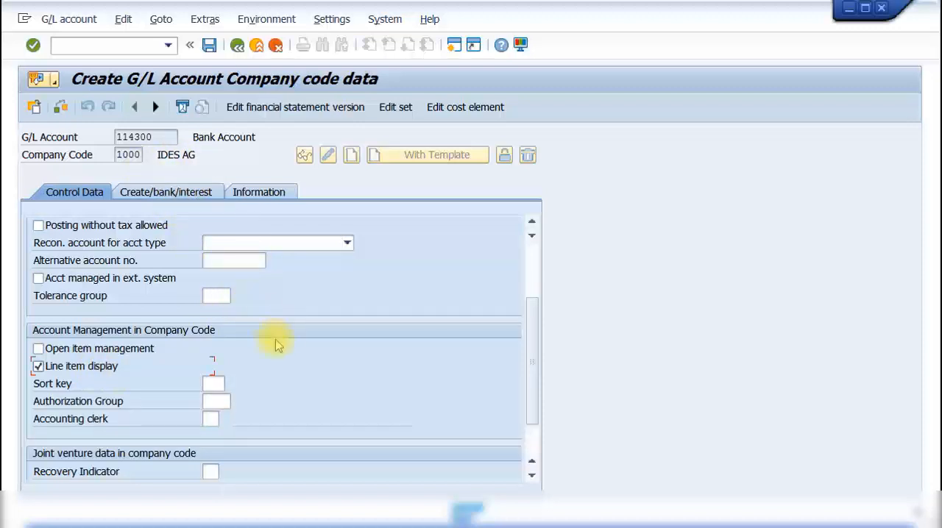
{"action": "left_click", "coordinate": [209, 382]}
{"action": "left_click", "coordinate": [231, 385]}
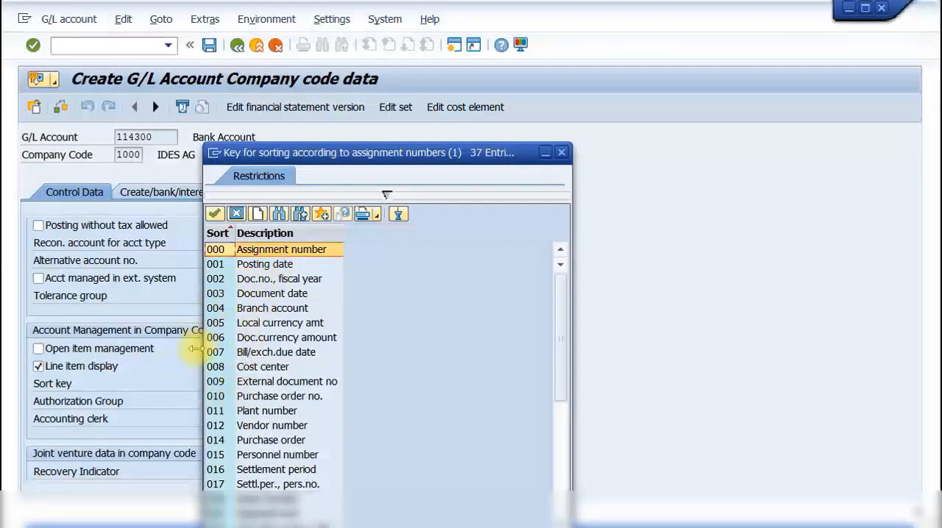
{"action": "left_click_drag", "start_coordinate": [413, 161], "coordinate": [529, 164]}
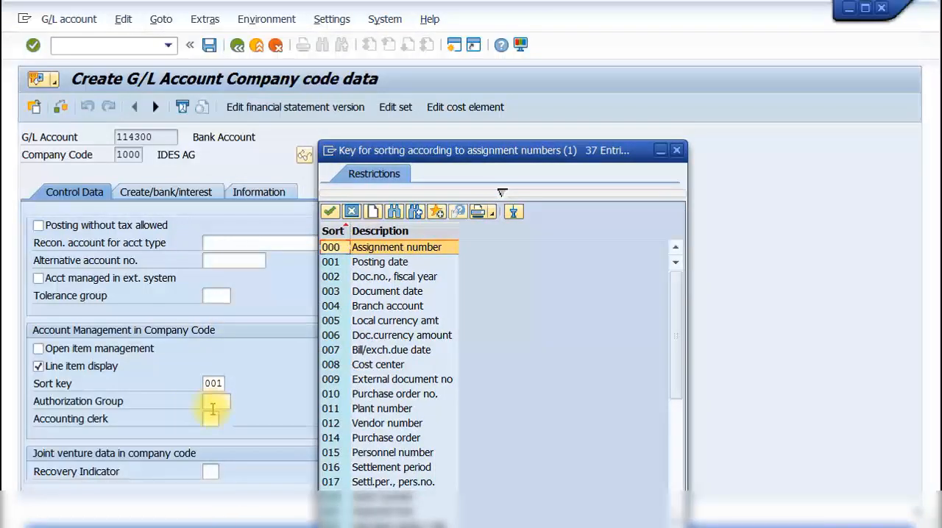
{"action": "scroll", "coordinate": [424, 320], "scroll_direction": "down", "scroll_amount": 2}
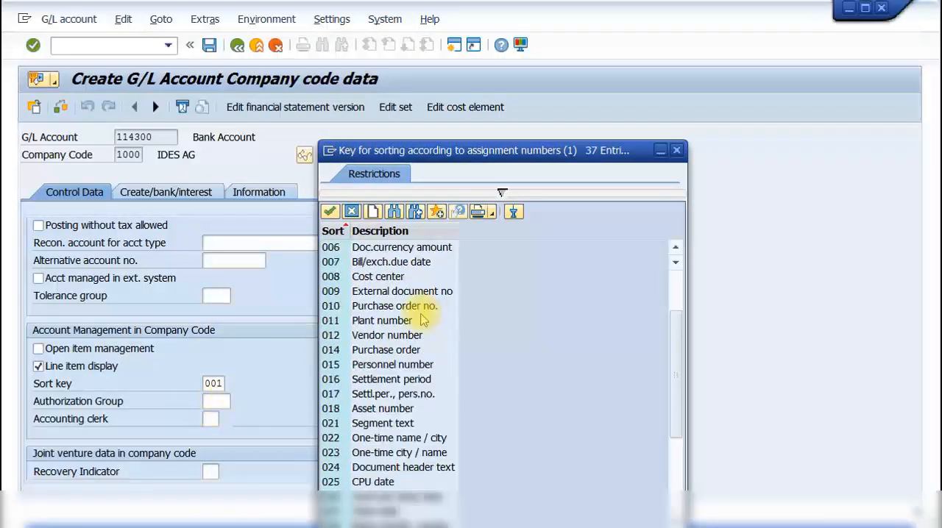
{"action": "scroll", "coordinate": [421, 321], "scroll_direction": "down", "scroll_amount": 4}
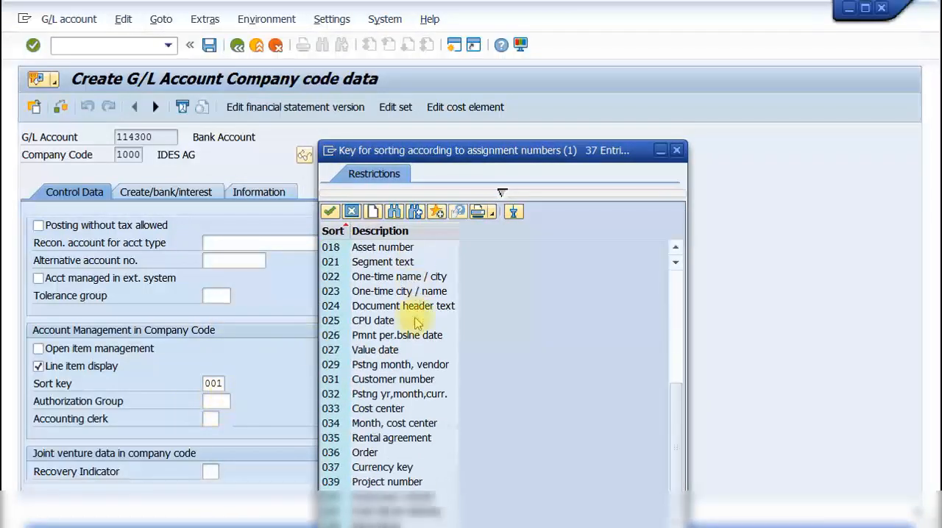
{"action": "left_click", "coordinate": [676, 150]}
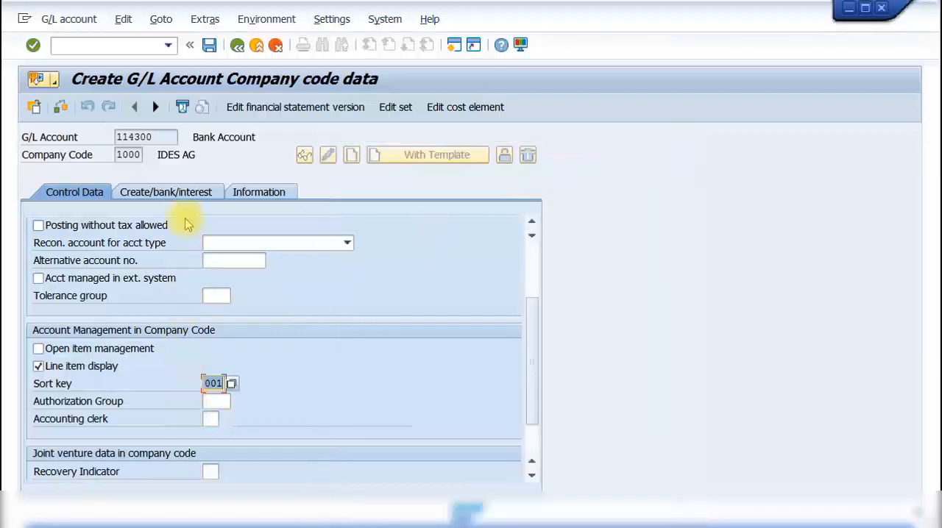
- Set the account's field status group to G005, Bank accounts (obligatory value date)
{"action": "scroll", "coordinate": [179, 237], "scroll_direction": "up", "scroll_amount": 2}
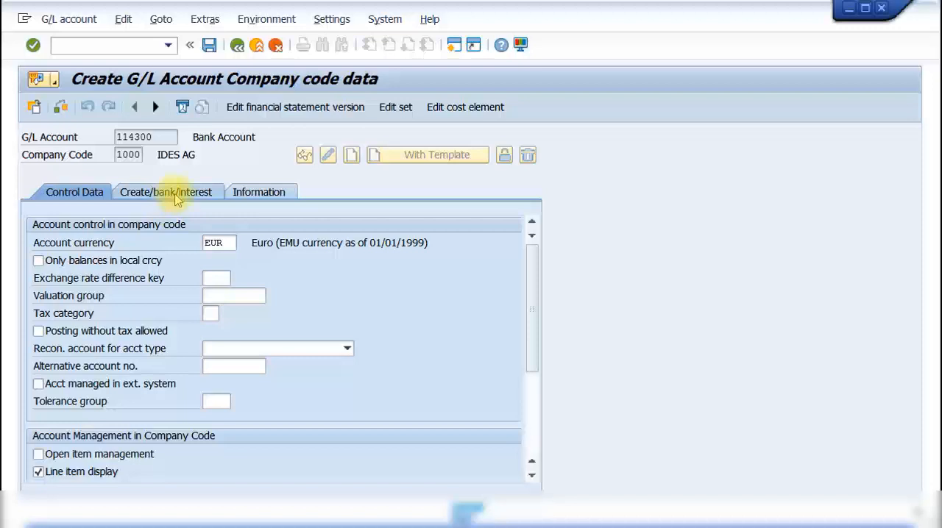
{"action": "left_click", "coordinate": [176, 198]}
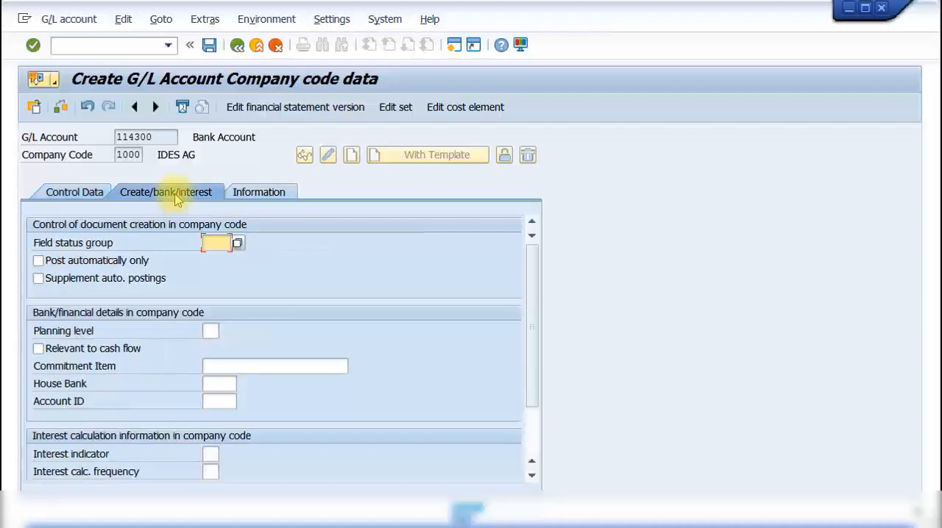
{"action": "left_click", "coordinate": [237, 244]}
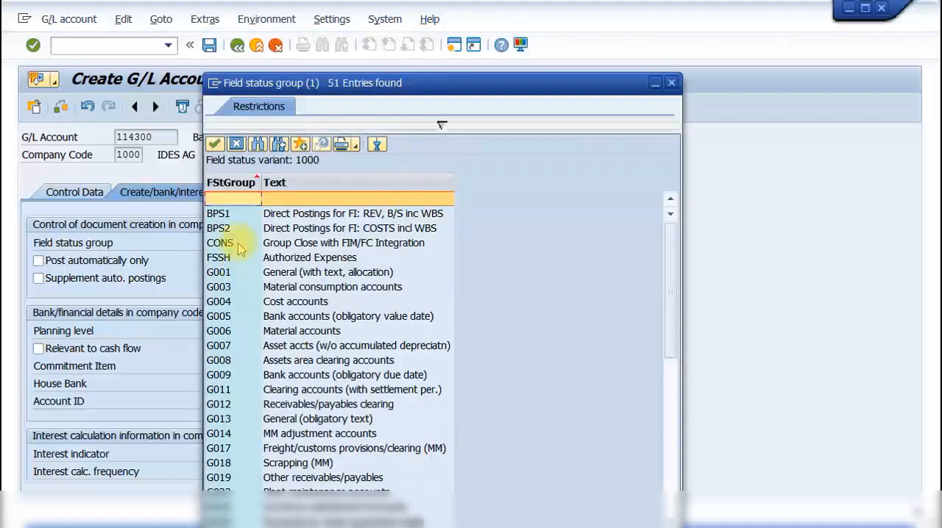
{"action": "left_click", "coordinate": [305, 273]}
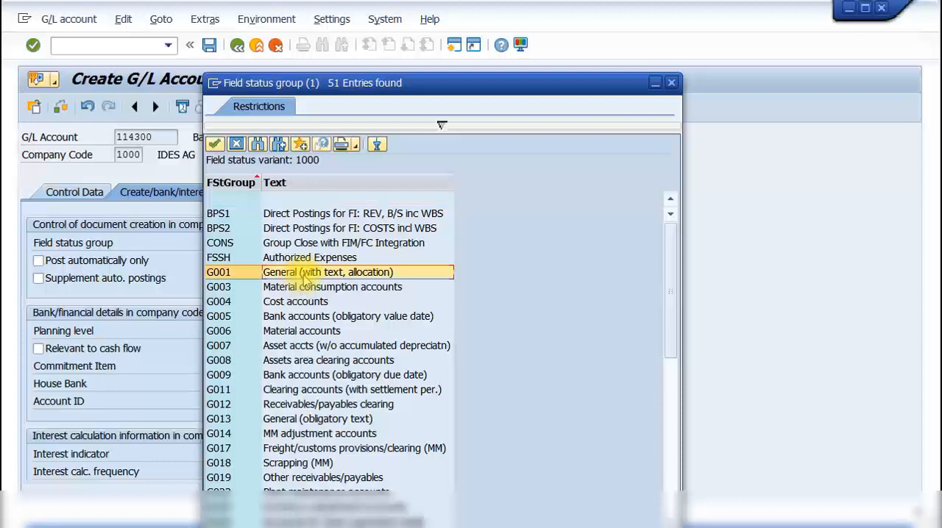
{"action": "left_click", "coordinate": [302, 317]}
{"action": "left_click", "coordinate": [301, 331]}
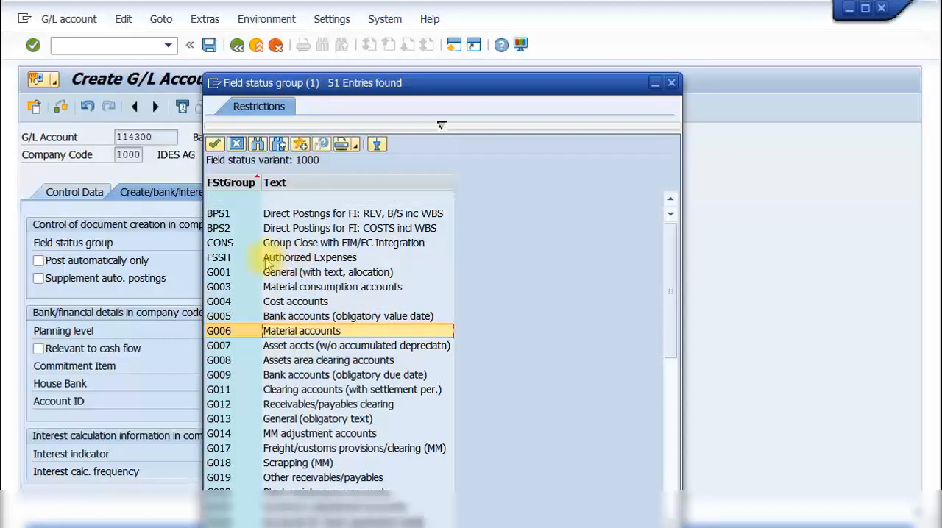
{"action": "left_click_drag", "start_coordinate": [297, 85], "coordinate": [364, 76]}
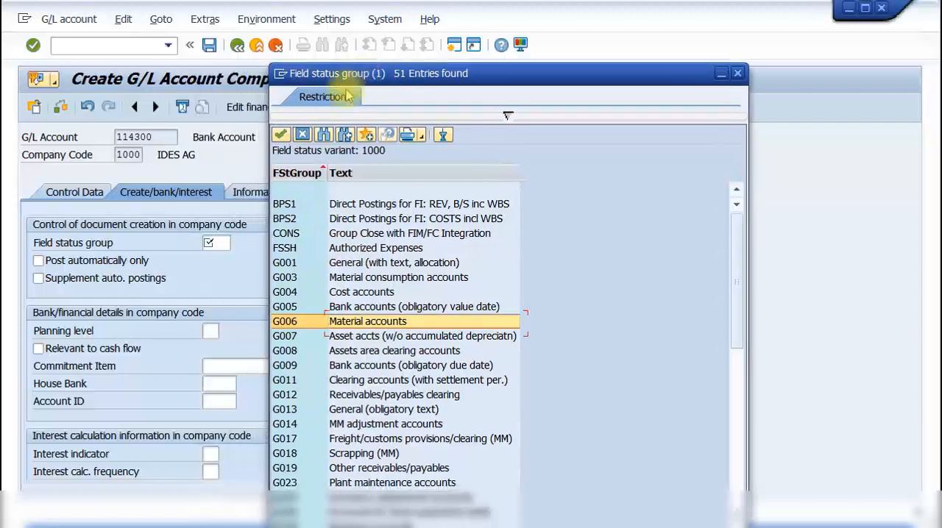
{"action": "left_click", "coordinate": [294, 308]}
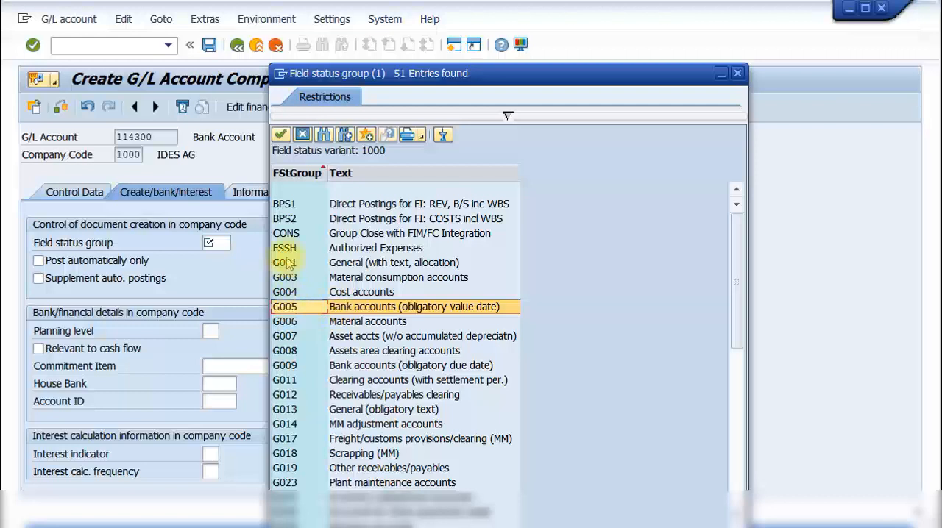
{"action": "double_click", "coordinate": [291, 306]}
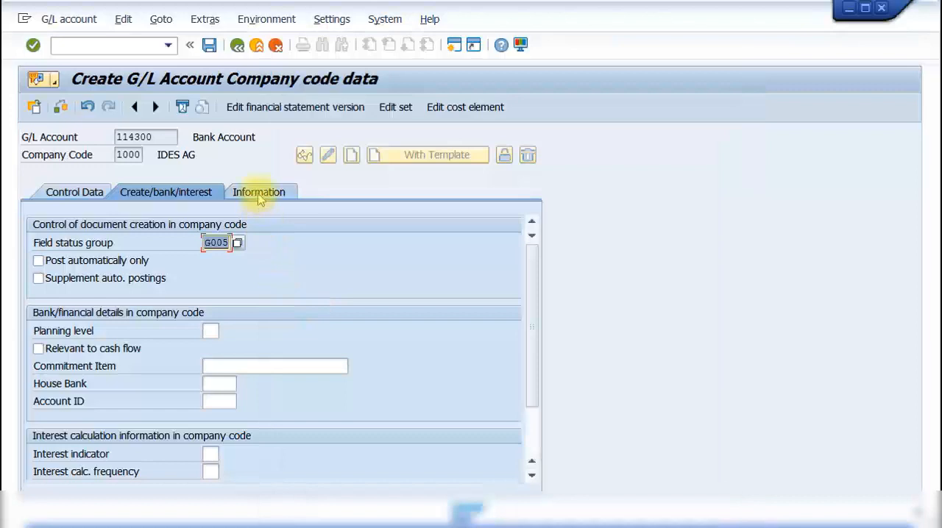
- Save the company code data, then try to create the same G/L account centrally in transaction FS00 for company code 1000
{"action": "left_click", "coordinate": [209, 45]}
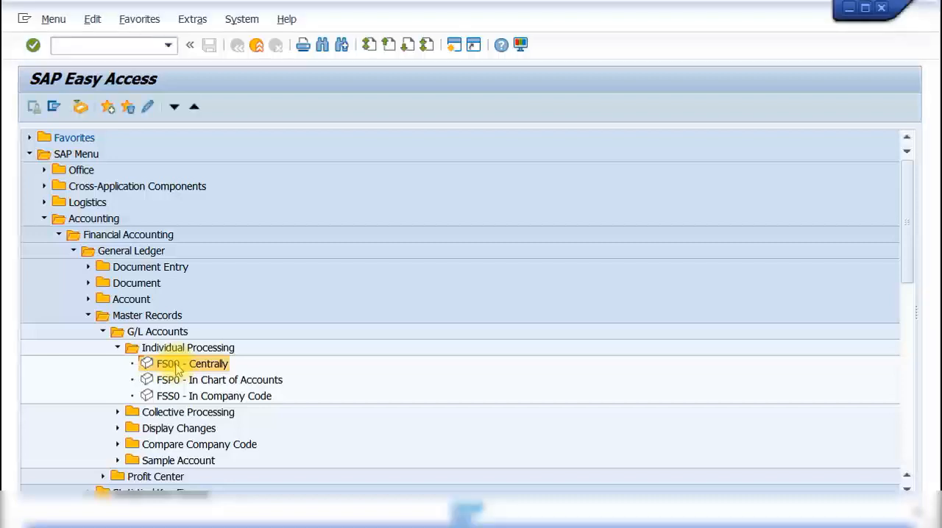
{"action": "double_click", "coordinate": [177, 365]}
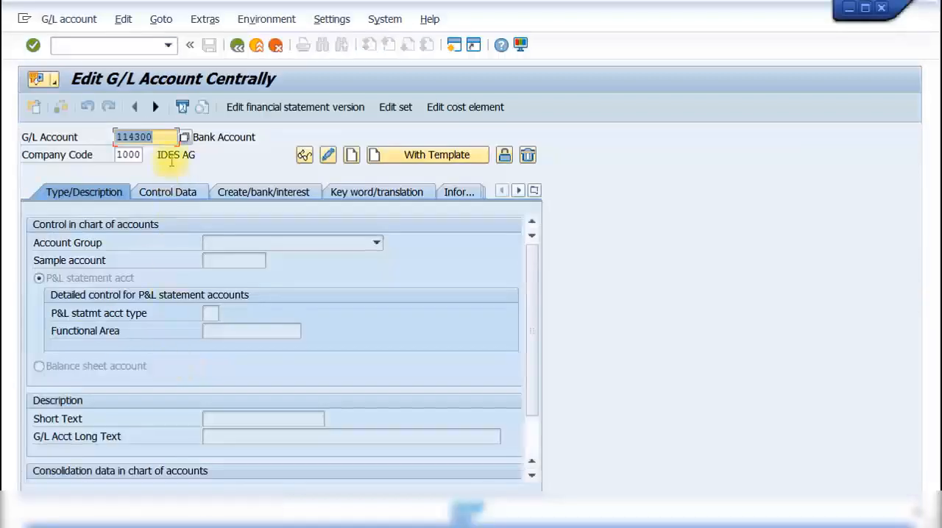
{"action": "left_click", "coordinate": [165, 137]}
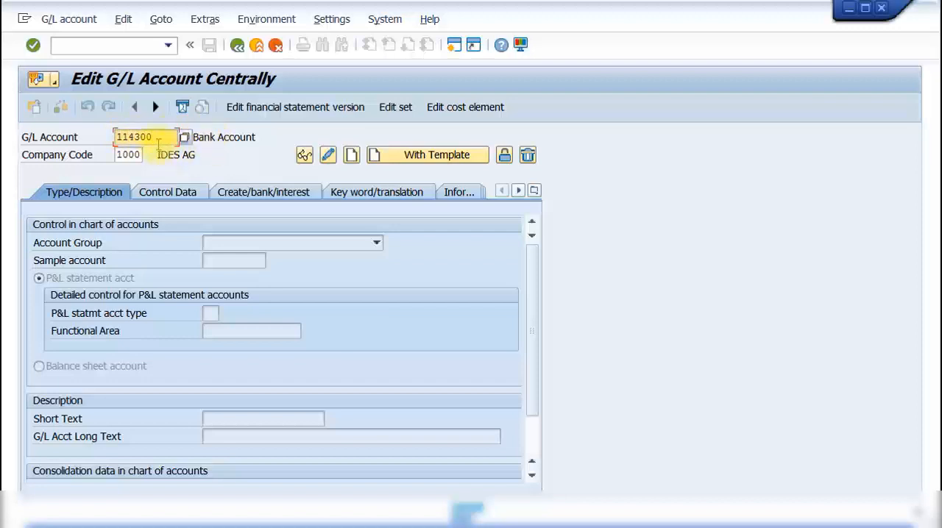
{"action": "left_click", "coordinate": [351, 155]}
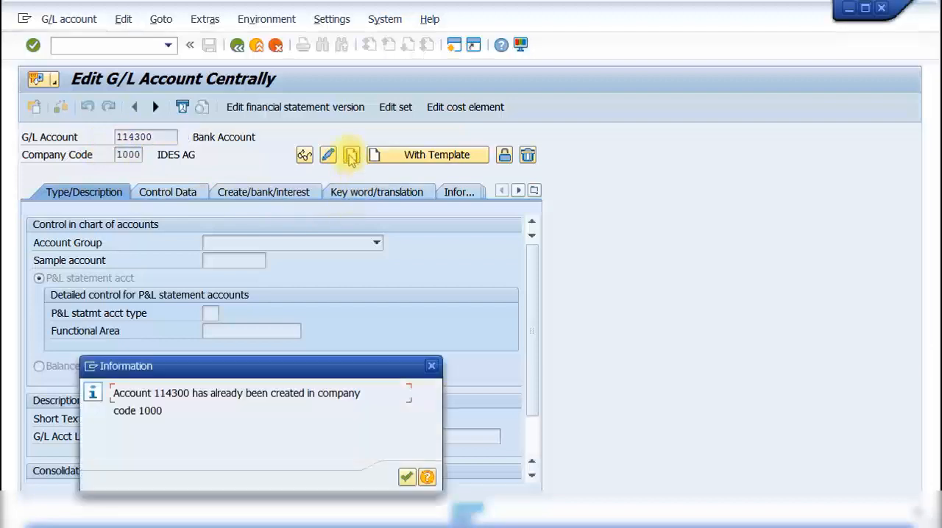
{"action": "left_click", "coordinate": [432, 366]}
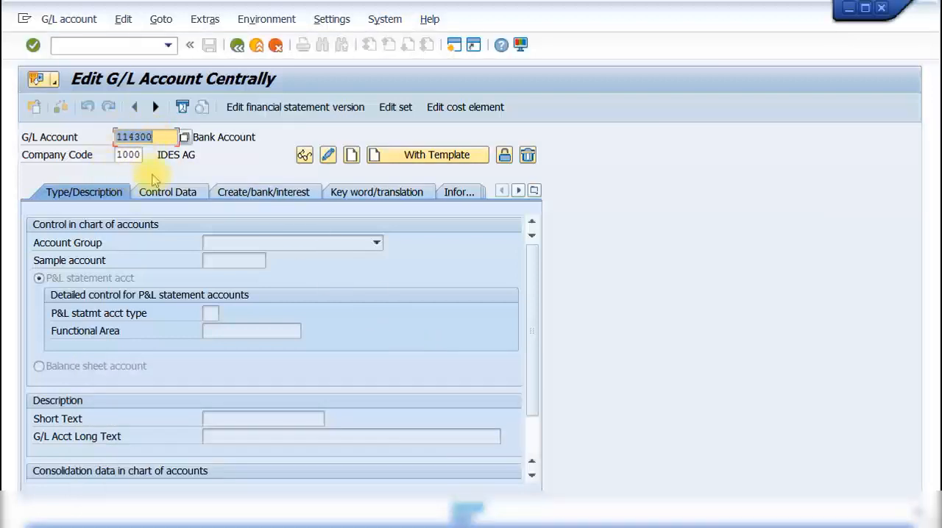
- Display the bank account centrally and review its type/description, control data and create/bank/interest settings
{"action": "left_click", "coordinate": [306, 158]}
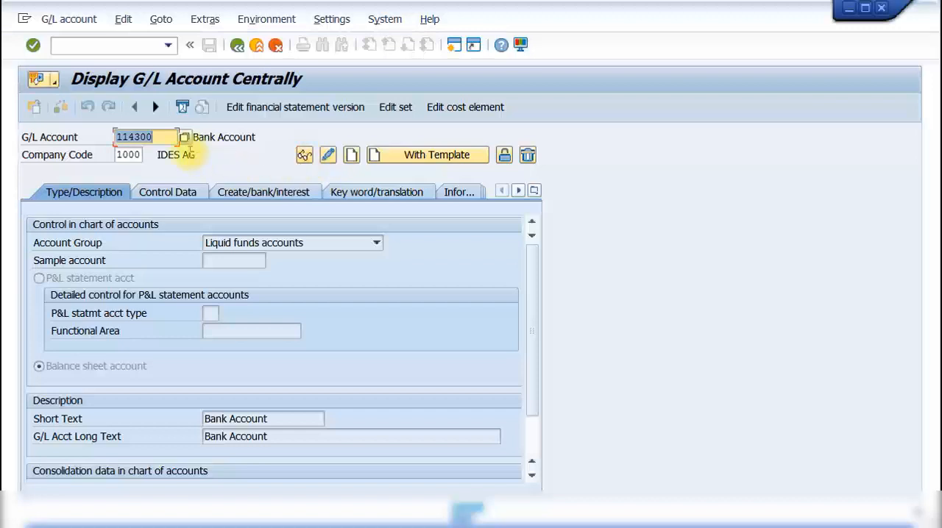
{"action": "left_click", "coordinate": [189, 195]}
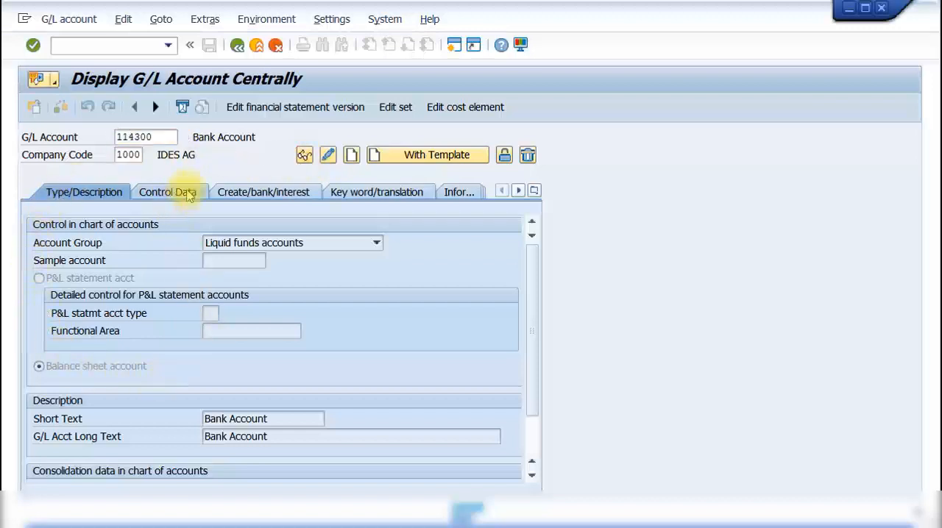
{"action": "left_click", "coordinate": [248, 190]}
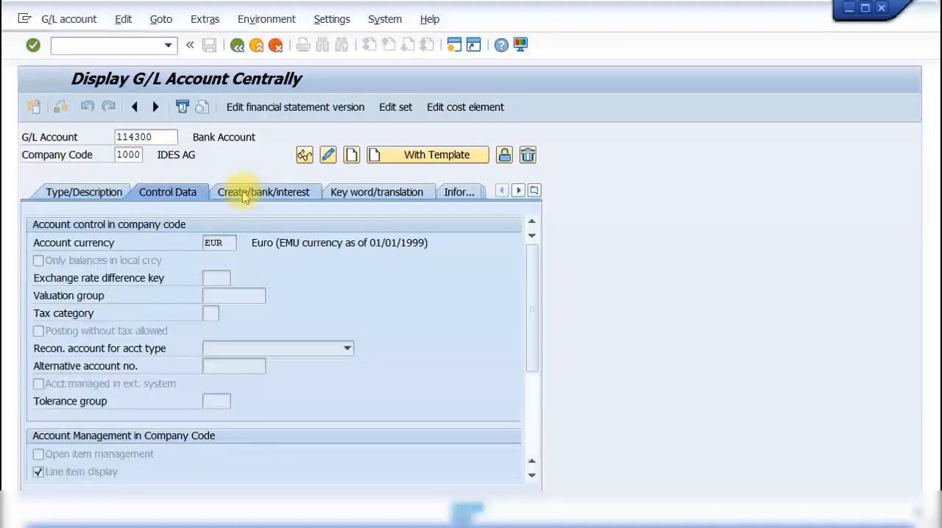
{"action": "left_click", "coordinate": [103, 196]}
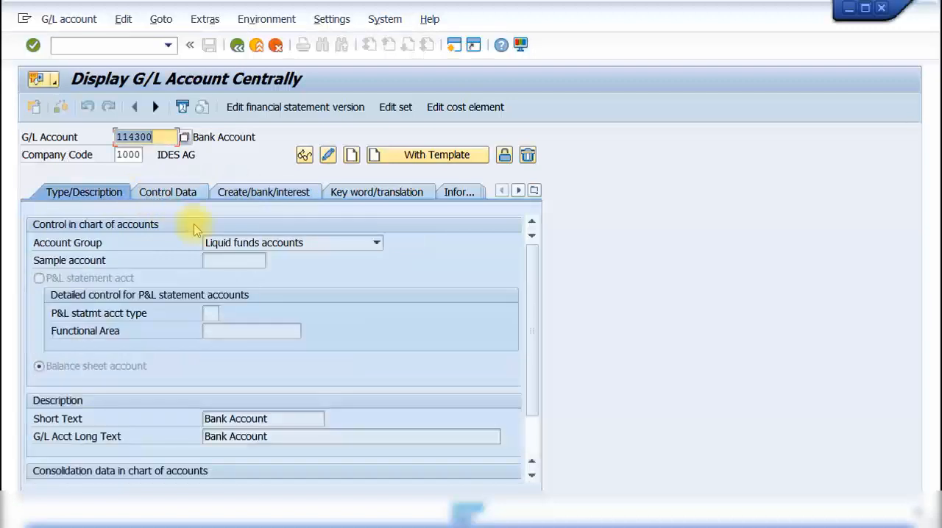
- Change the bank account centrally to manage only balances in local currency, and save it
{"action": "left_click", "coordinate": [329, 156]}
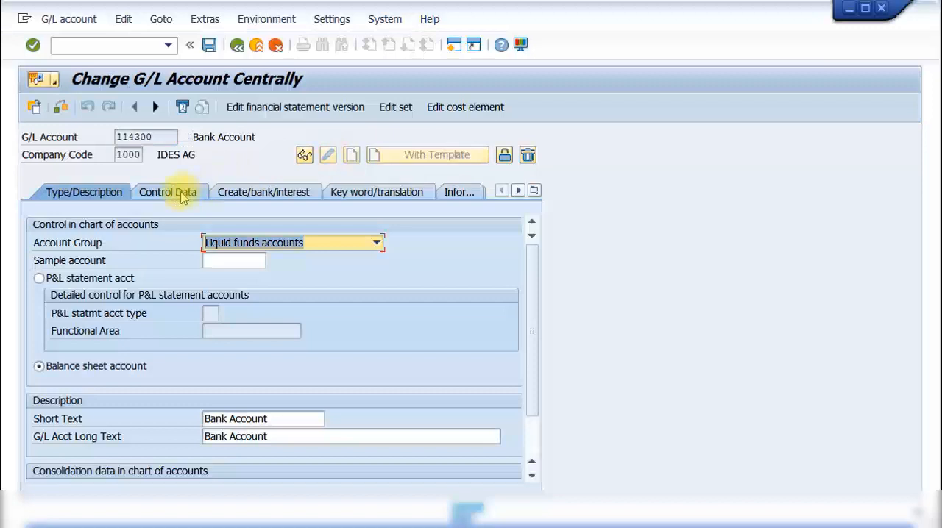
{"action": "left_click", "coordinate": [181, 195]}
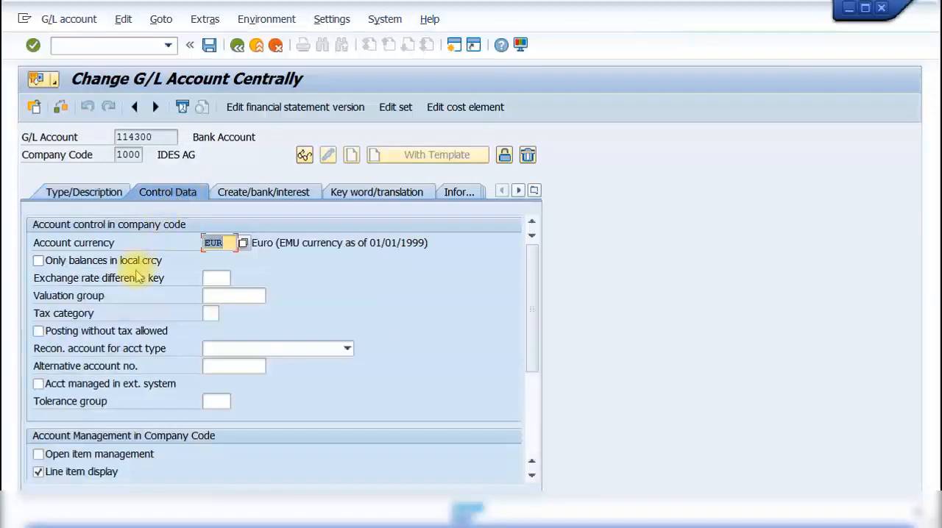
{"action": "left_click", "coordinate": [141, 265]}
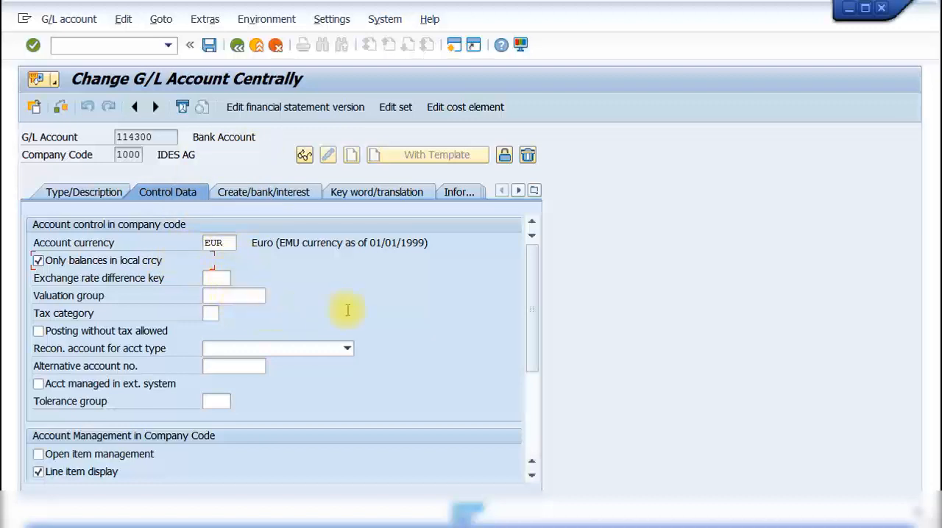
{"action": "left_click", "coordinate": [208, 45]}
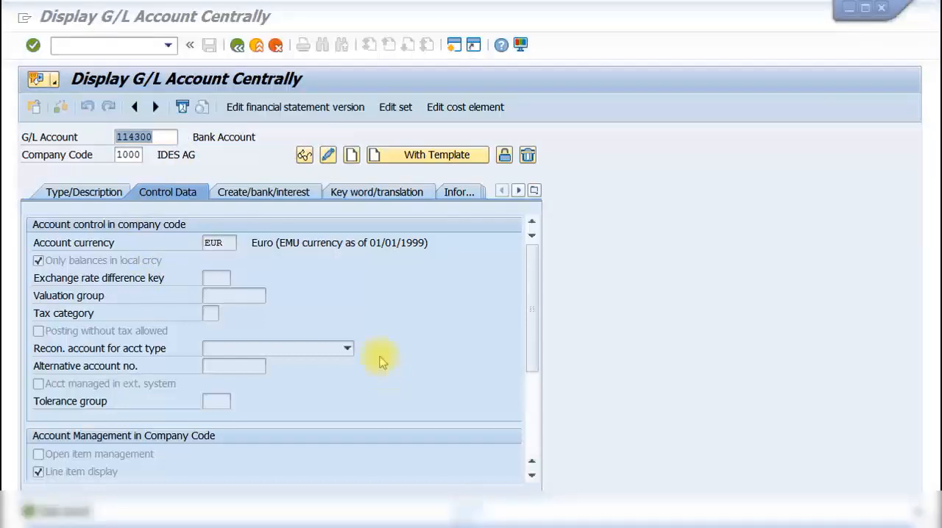
- Start creating a second G/L account with a template, using the existing bank account in company code 1000 as reference
{"action": "left_click", "coordinate": [166, 138]}
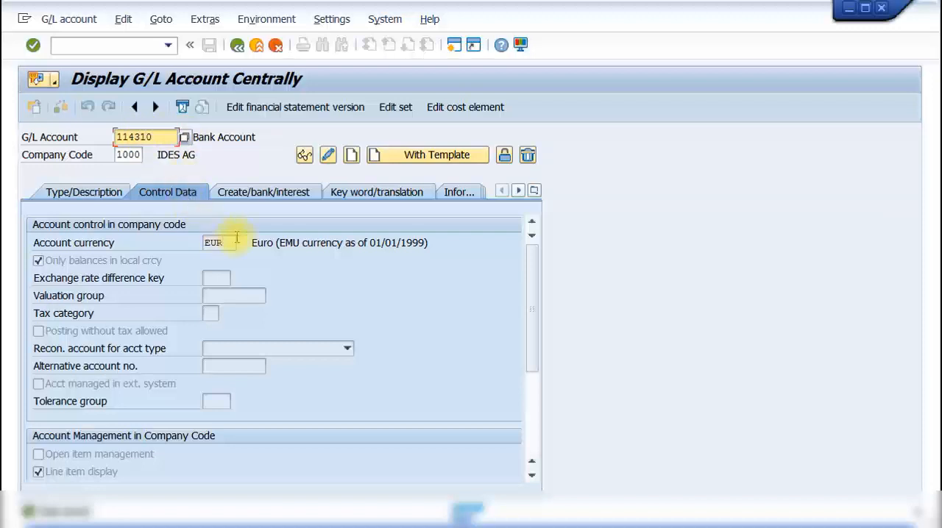
{"action": "left_click", "coordinate": [413, 157]}
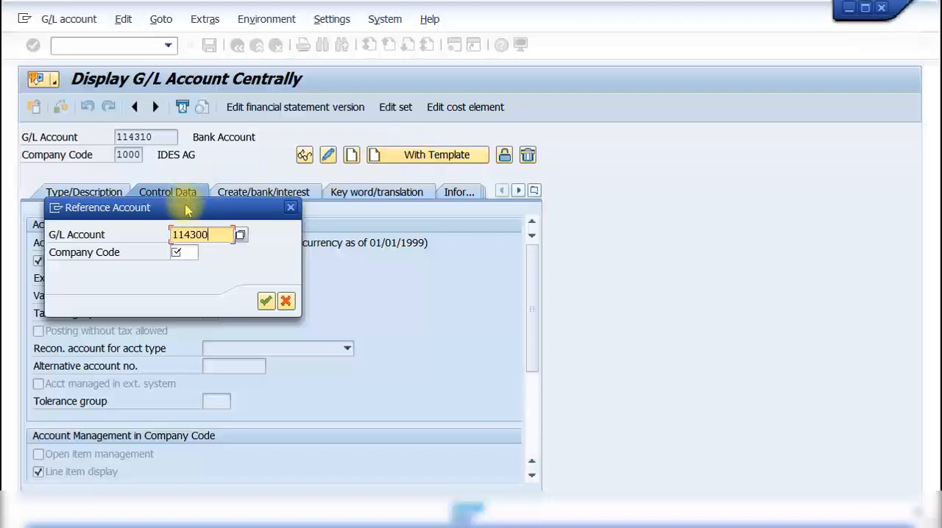
{"action": "left_click", "coordinate": [188, 251]}
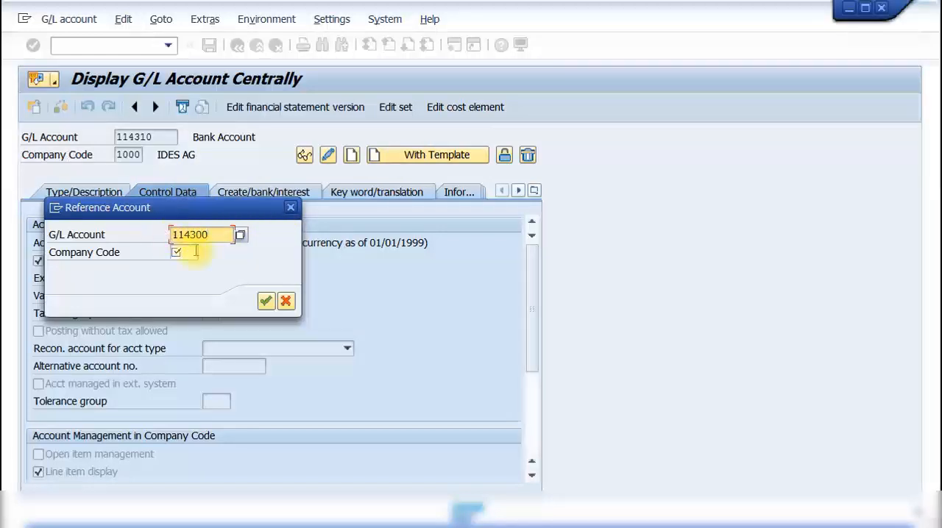
{"action": "type", "text": "1000"}
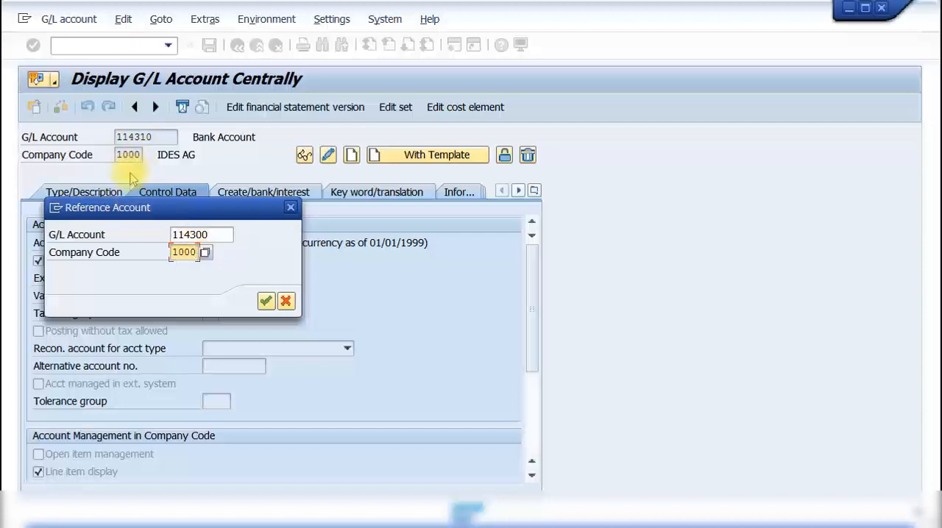
{"action": "left_click", "coordinate": [266, 301]}
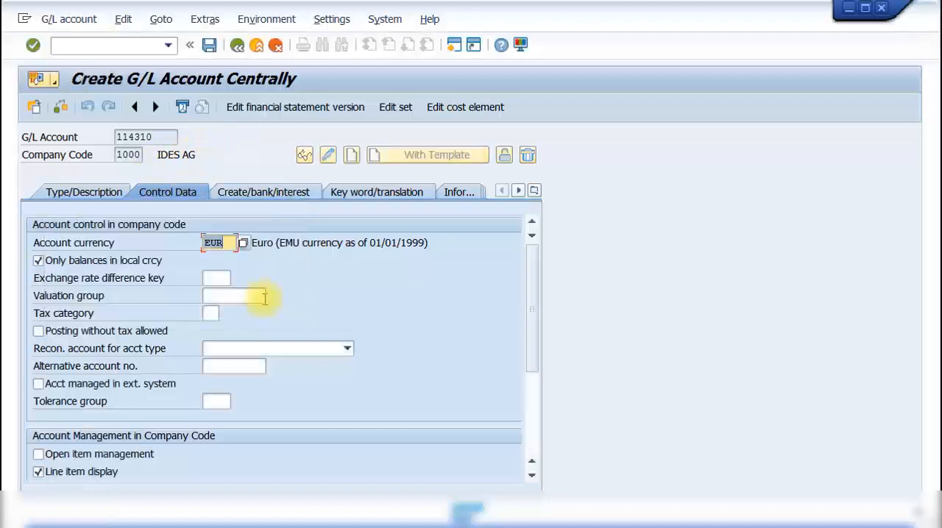
- Check the copied bank settings, set the new account's short and long texts to Bank Account 2, and save it
{"action": "left_click", "coordinate": [250, 192]}
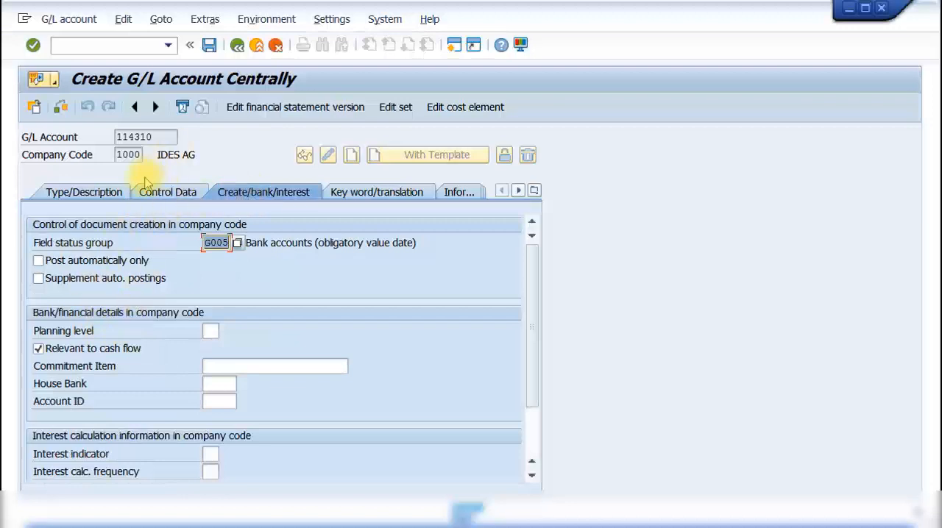
{"action": "left_click", "coordinate": [103, 200]}
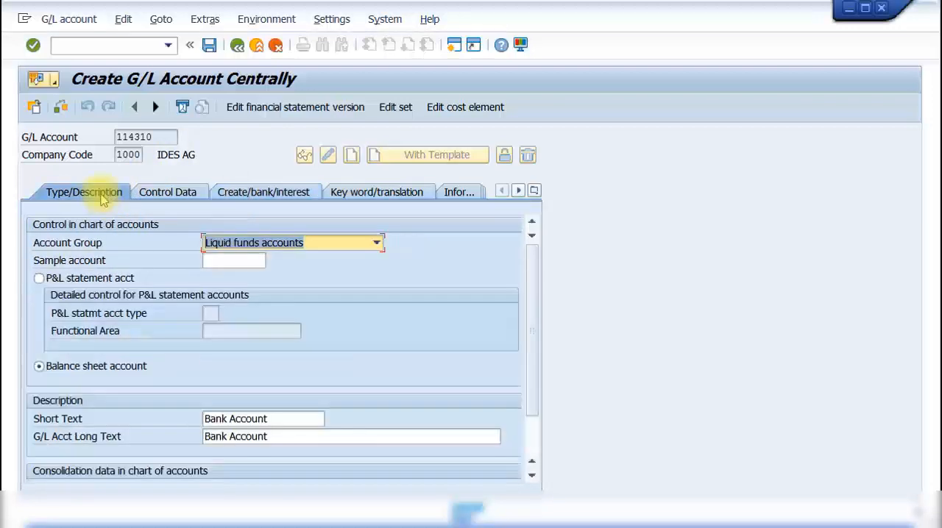
{"action": "left_click", "coordinate": [283, 419]}
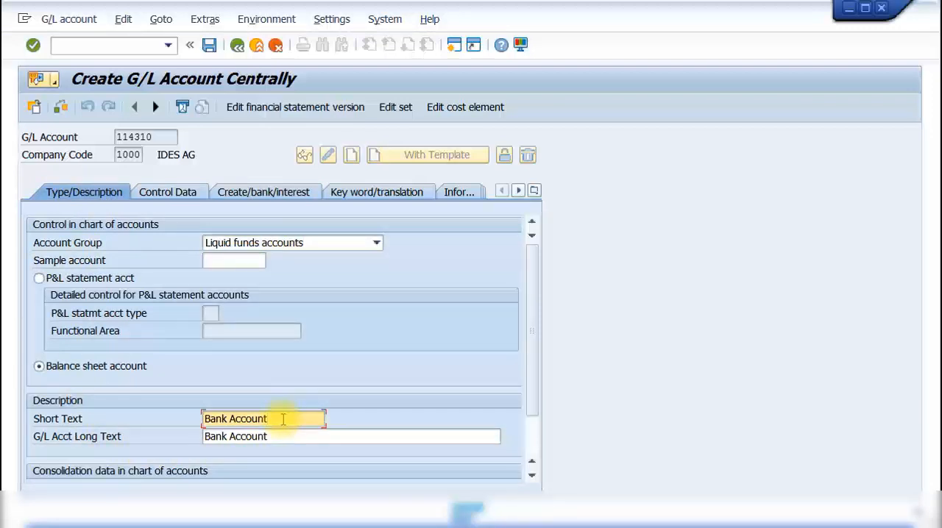
{"action": "type", "text": "2"}
{"action": "left_click", "coordinate": [286, 437]}
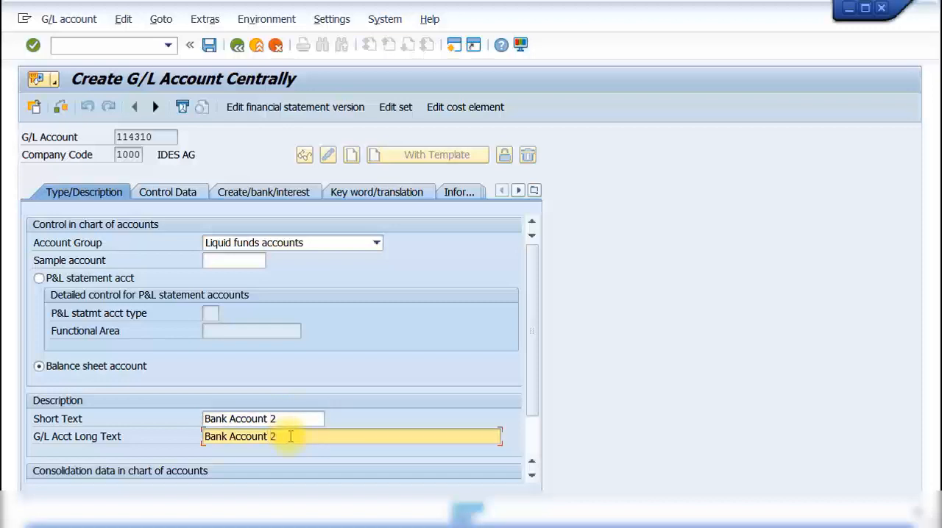
{"action": "left_click", "coordinate": [209, 45]}
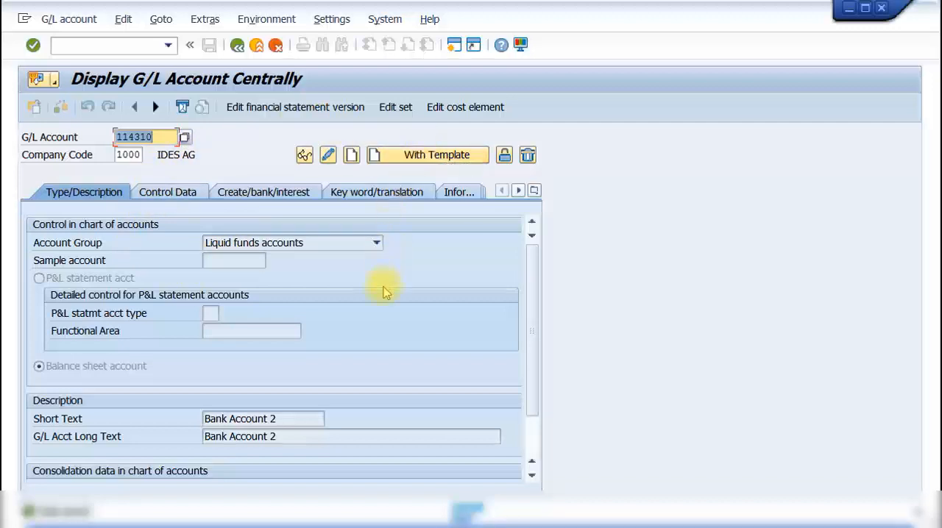
- Block Bank Account 2 for creation, posting and planning in the chart of accounts and for posting in the company code, and save
{"action": "key", "text": "alt+Tab"}
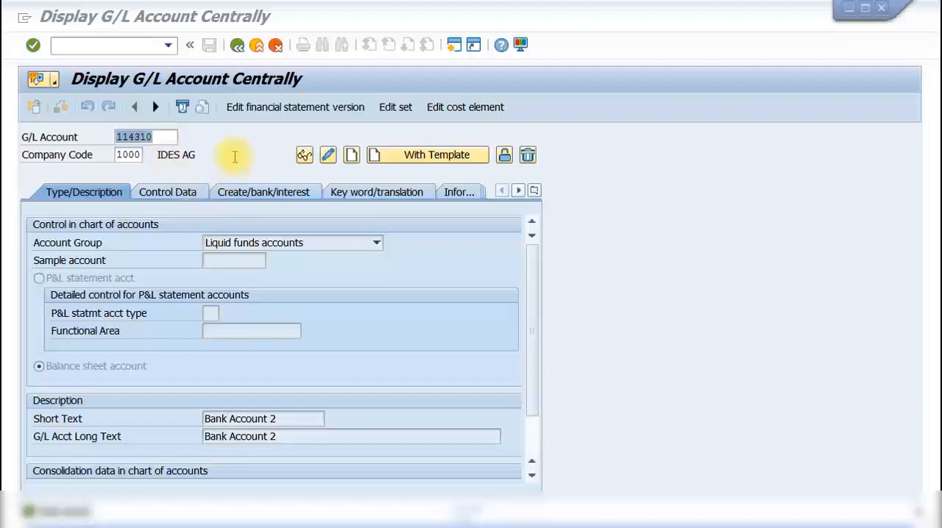
{"action": "left_click", "coordinate": [504, 156]}
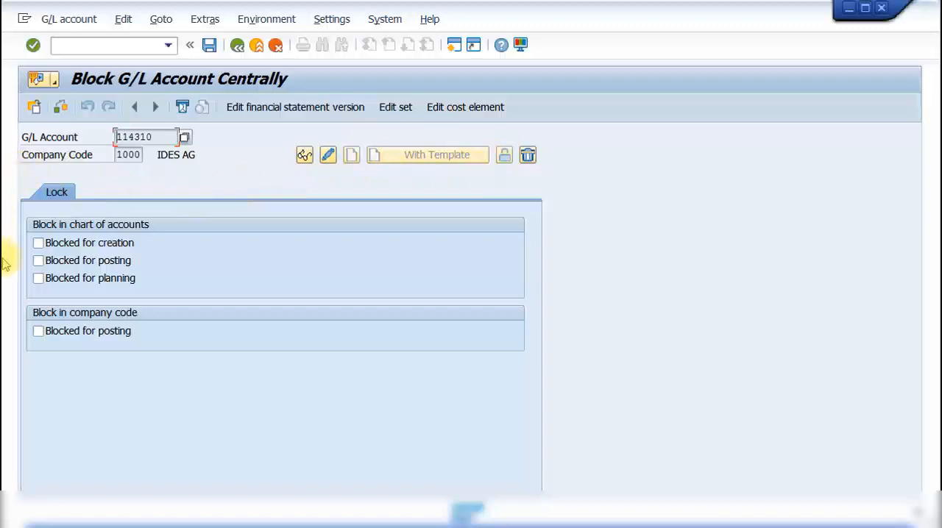
{"action": "left_click", "coordinate": [102, 249]}
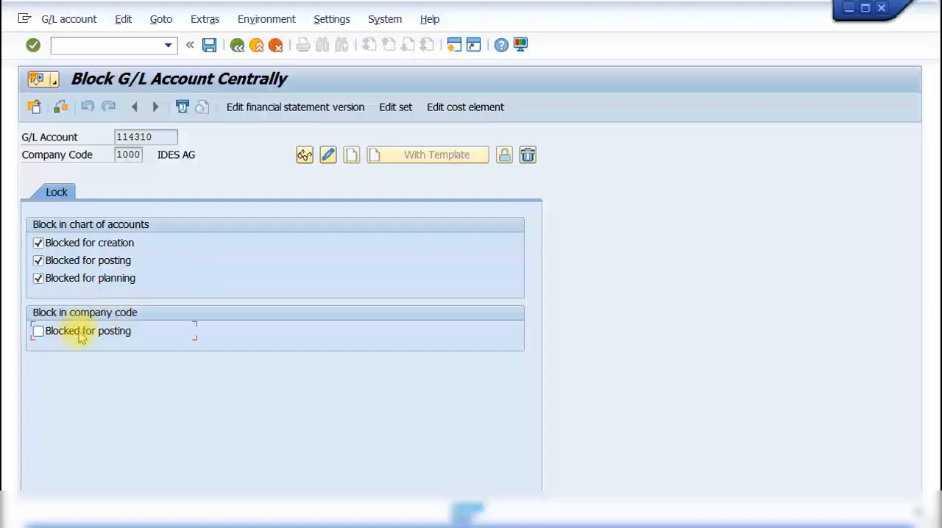
{"action": "left_click", "coordinate": [210, 47]}
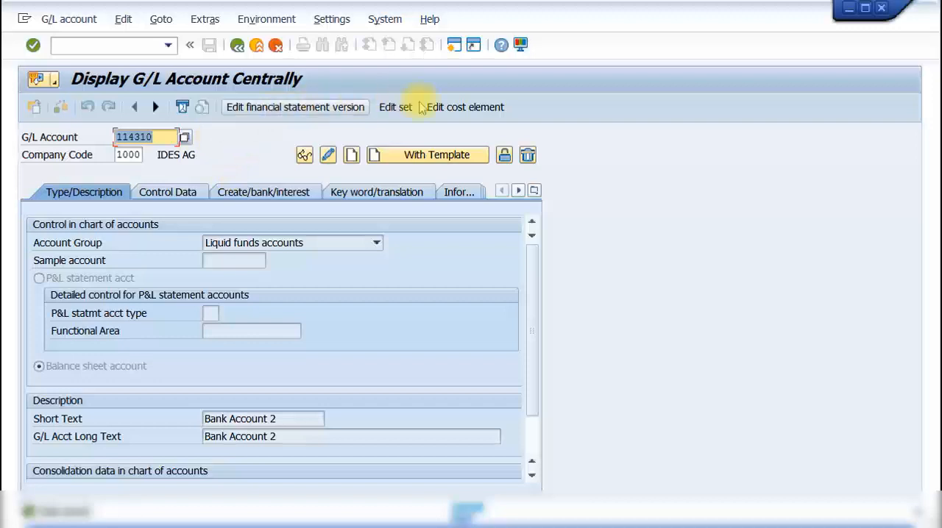
{"action": "left_click", "coordinate": [505, 156]}
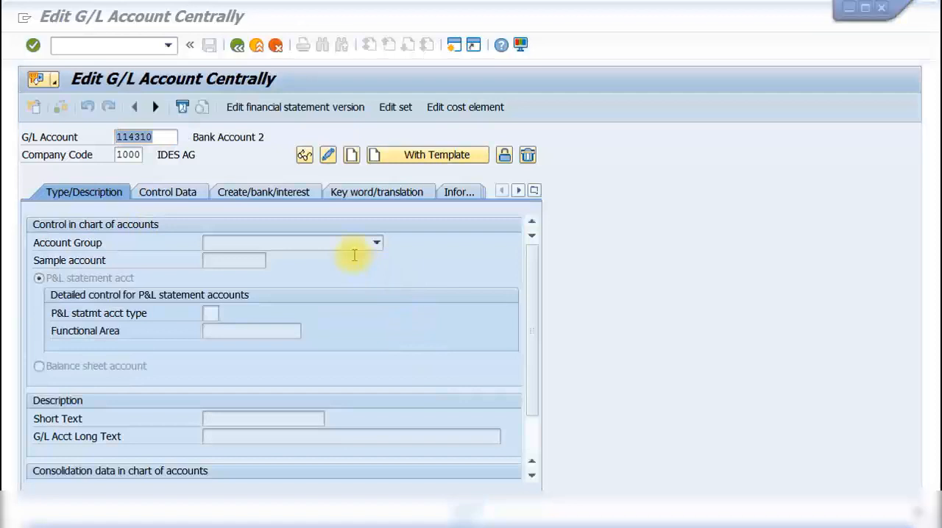
- Mark Bank Account 2 for deletion in both the chart of accounts and the company code, and save
{"action": "left_click", "coordinate": [168, 137]}
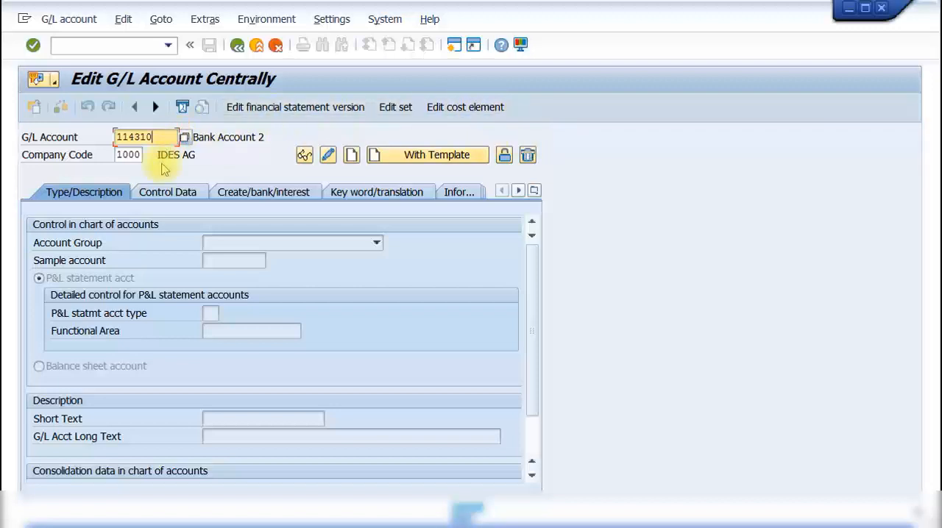
{"action": "left_click", "coordinate": [528, 154]}
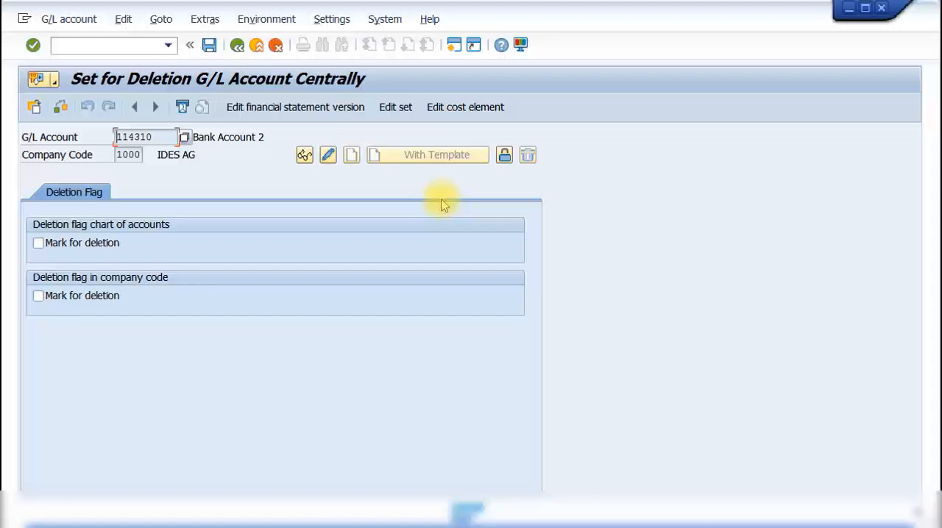
{"action": "left_click", "coordinate": [107, 244]}
{"action": "left_click", "coordinate": [100, 297]}
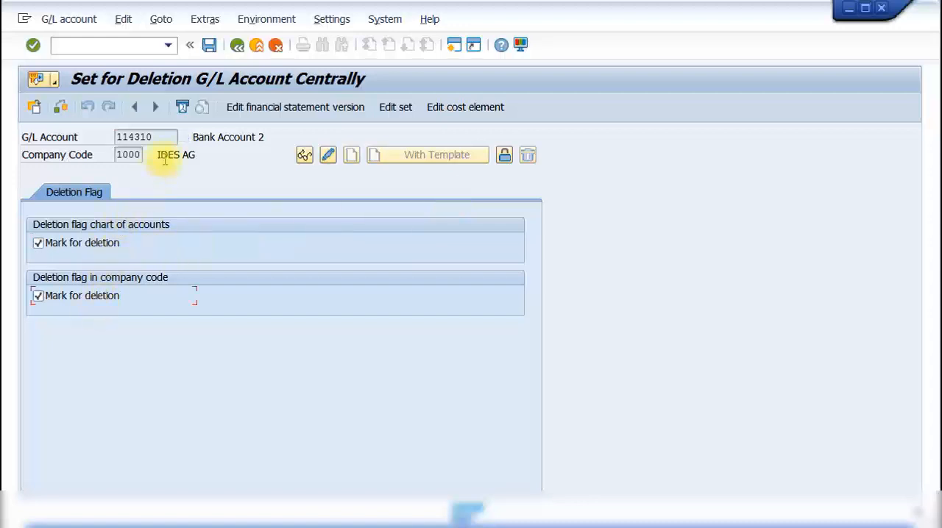
{"action": "left_click", "coordinate": [209, 45]}
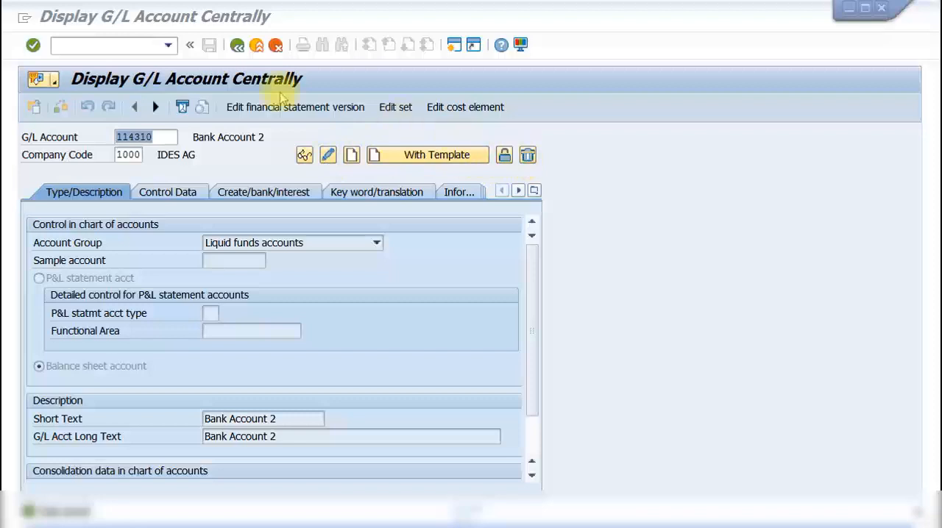
{"action": "left_click", "coordinate": [154, 15]}
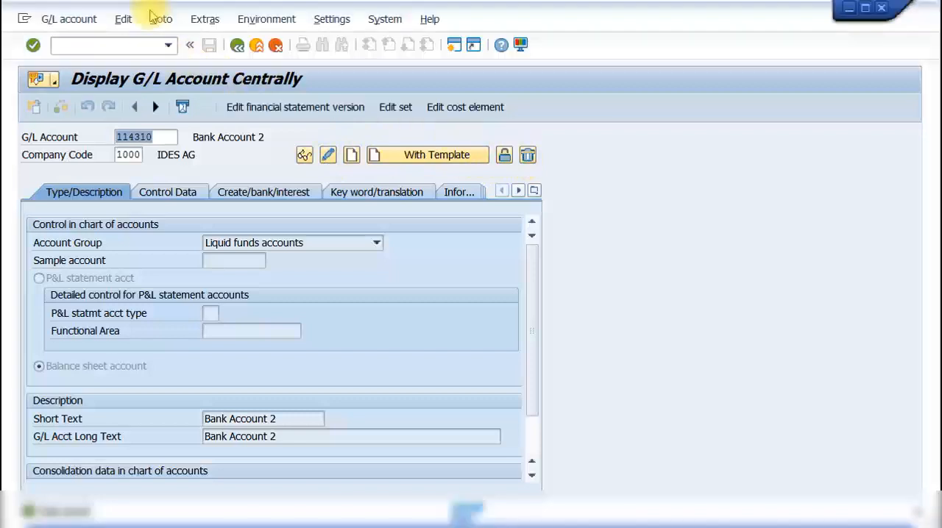
{"action": "left_click", "coordinate": [82, 21]}
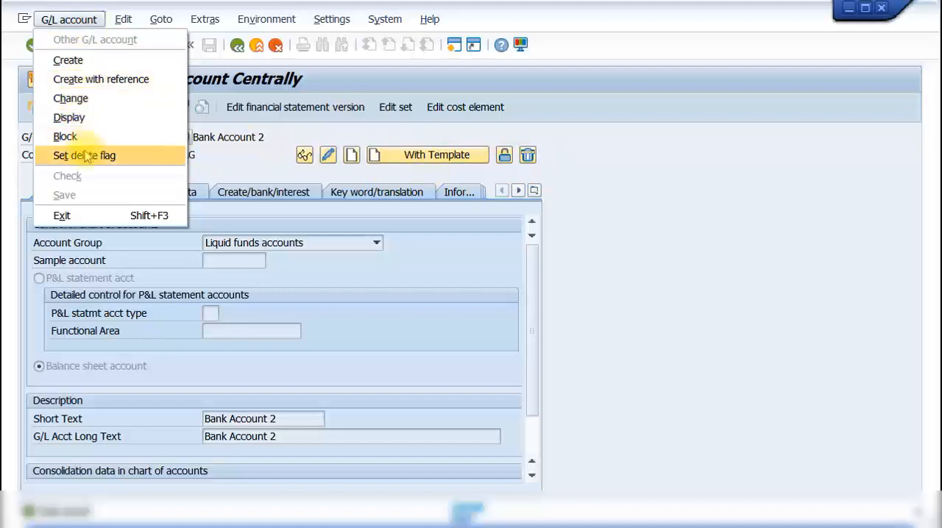
{"action": "left_click", "coordinate": [256, 155]}
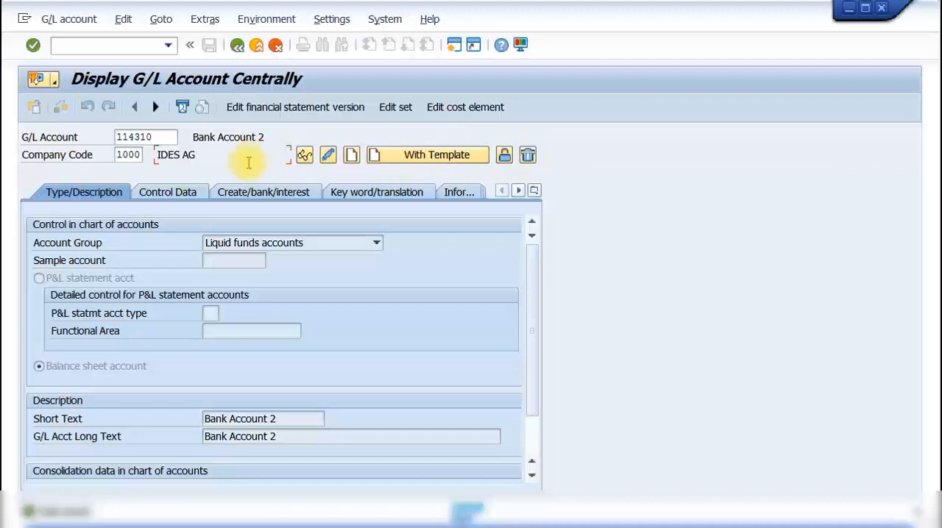
- Review the chart of accounts change documents for Bank Account 2, checking the details of the Blocked for creation field, and return
{"action": "key", "text": "alt+Tab"}
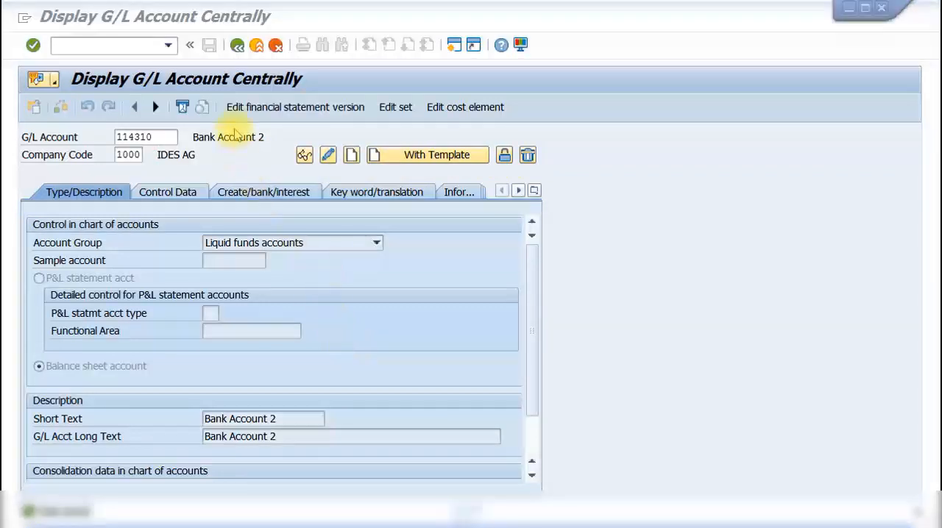
{"action": "left_click", "coordinate": [453, 195]}
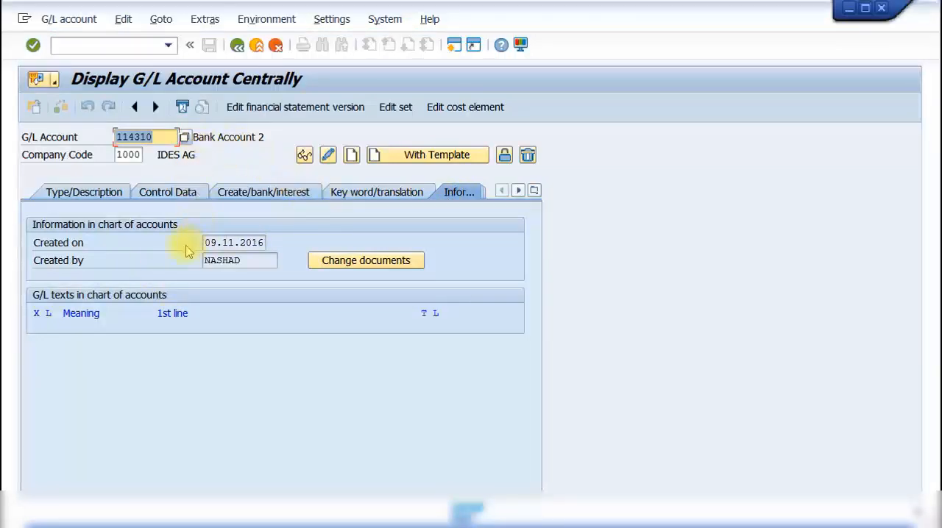
{"action": "left_click", "coordinate": [353, 262]}
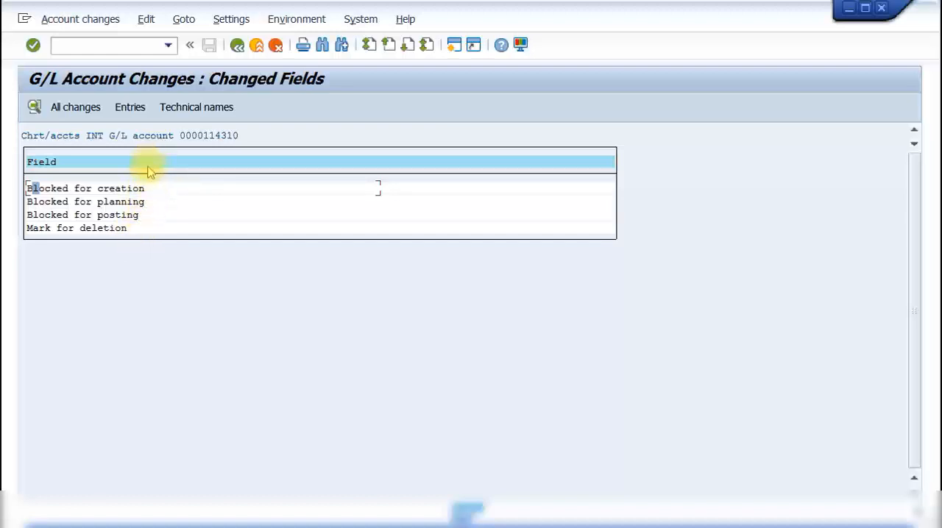
{"action": "left_click", "coordinate": [148, 189]}
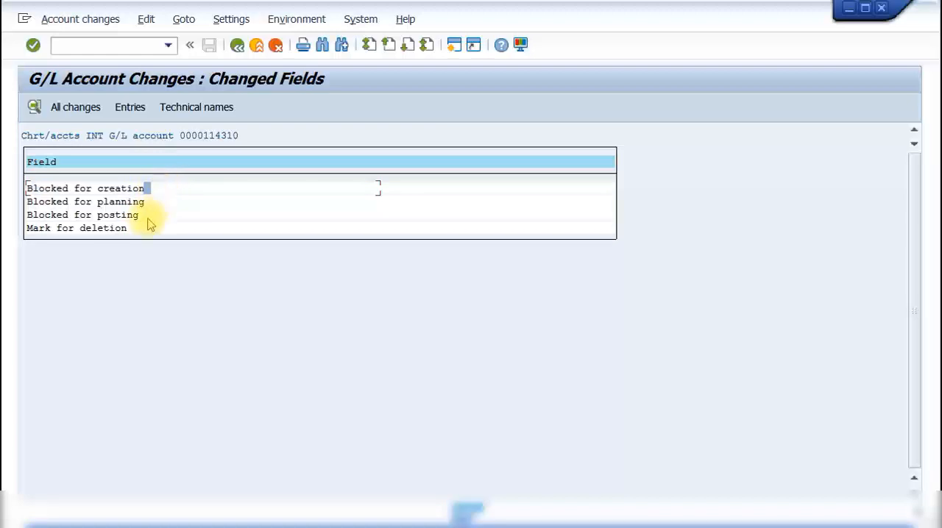
{"action": "double_click", "coordinate": [160, 190]}
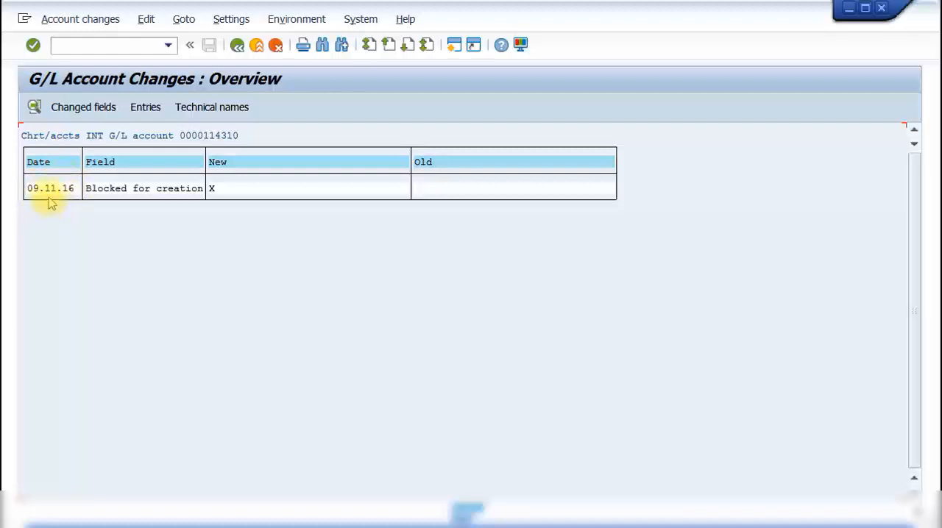
{"action": "left_click", "coordinate": [236, 47]}
{"action": "left_click", "coordinate": [236, 47]}
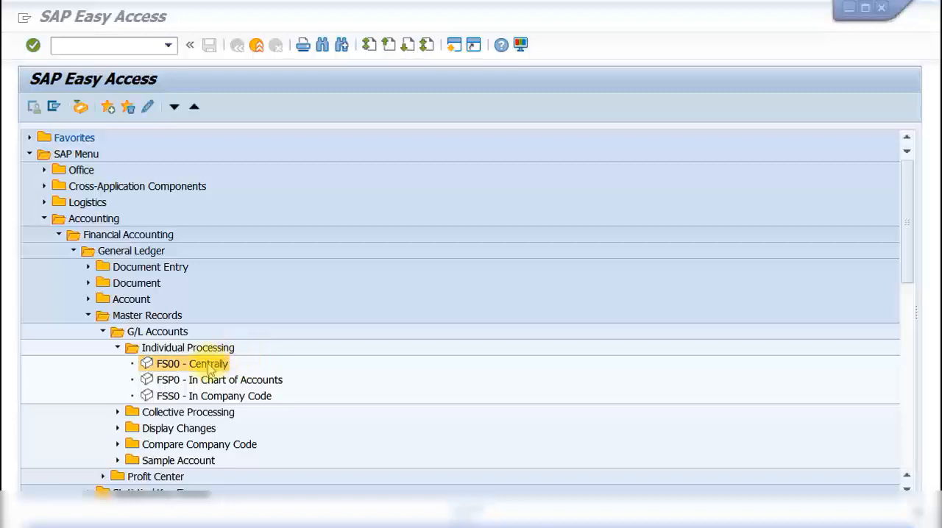
- Start a new G/L account in FS00 for company code 1000 as a balance sheet account in the Recon.account ready for input group
{"action": "double_click", "coordinate": [210, 365]}
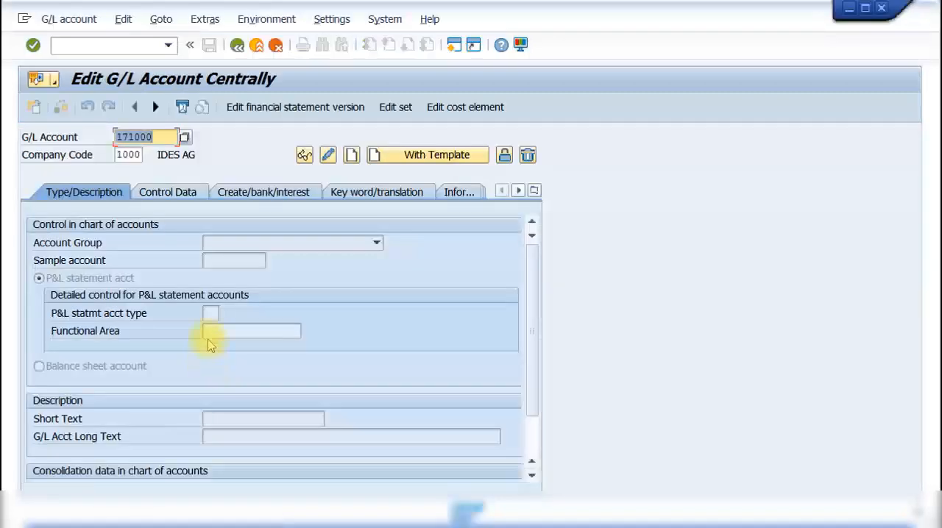
{"action": "left_click", "coordinate": [160, 138]}
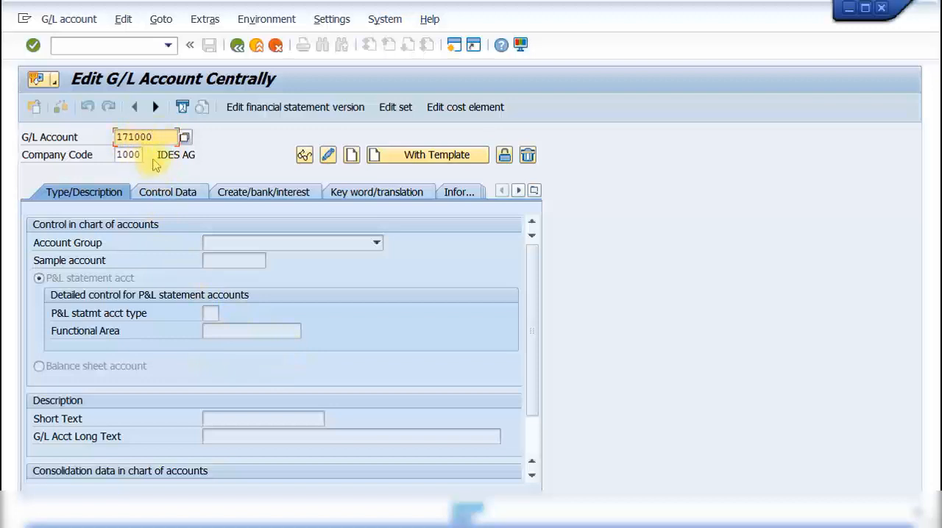
{"action": "left_click", "coordinate": [352, 155]}
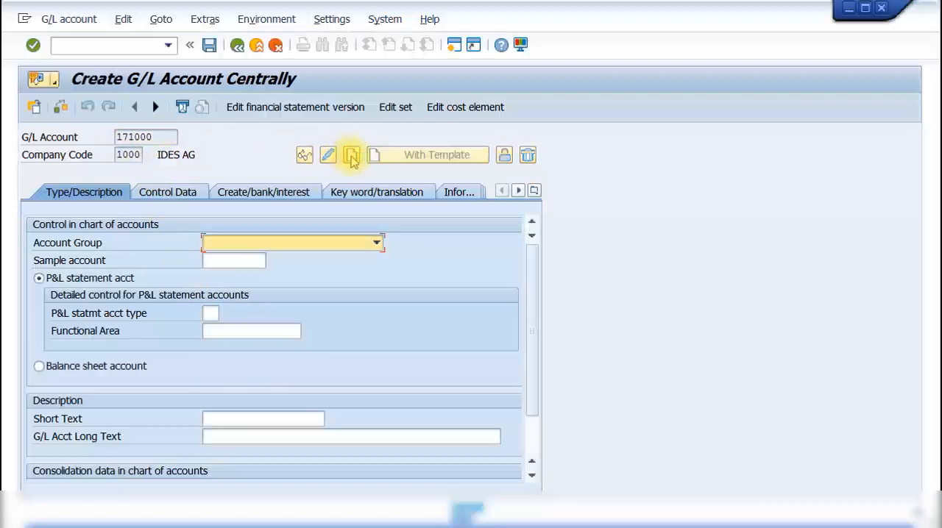
{"action": "left_click", "coordinate": [290, 244]}
{"action": "scroll", "coordinate": [295, 301], "scroll_direction": "down", "scroll_amount": 3}
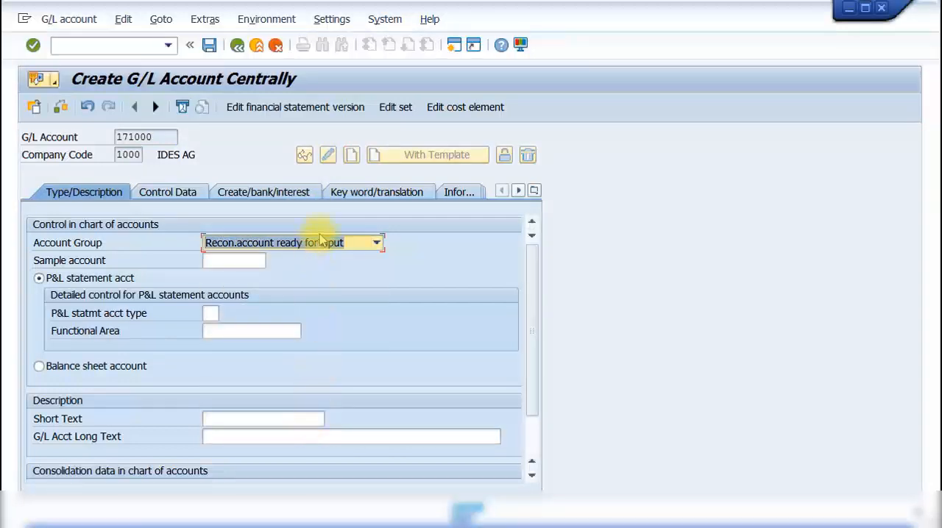
{"action": "left_click", "coordinate": [126, 370]}
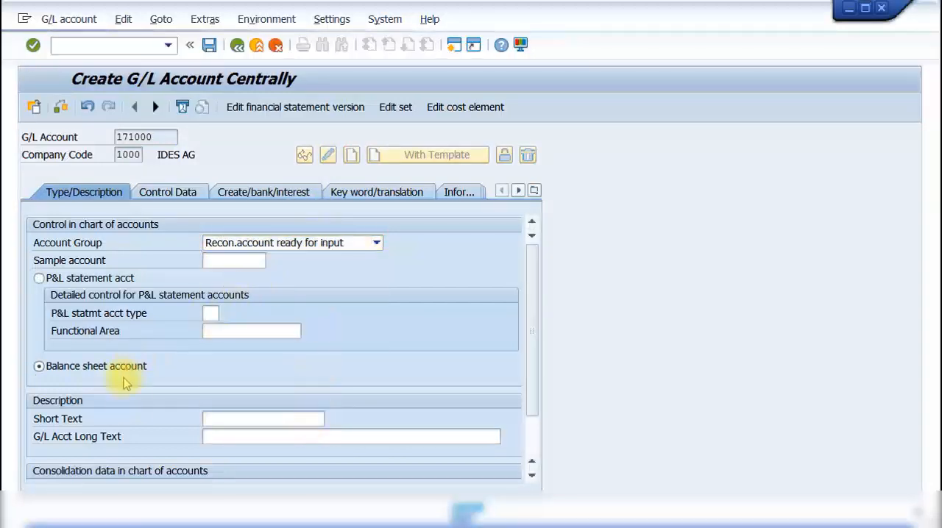
- Set the new reconciliation account's short text and long text to Domestic Customers
{"action": "left_click", "coordinate": [216, 422]}
{"action": "type", "text": "D"}
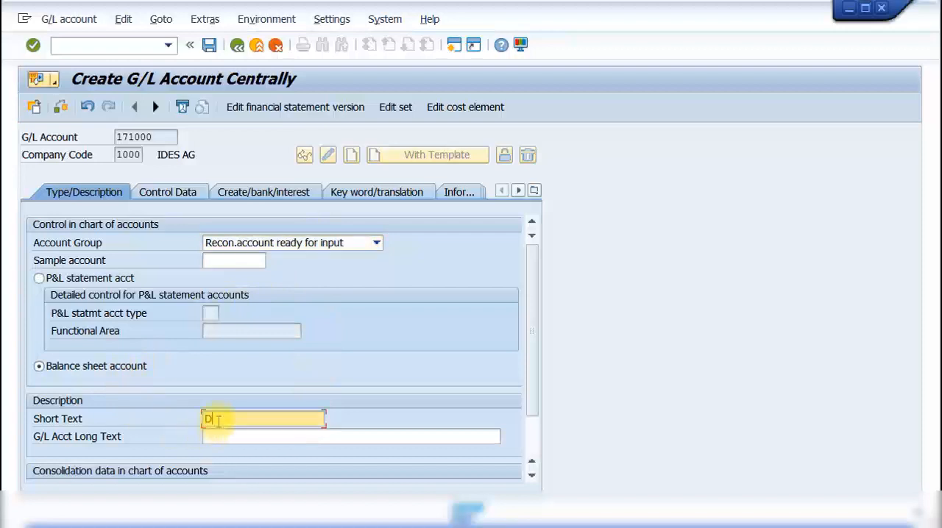
{"action": "type", "text": "omestic Customers"}
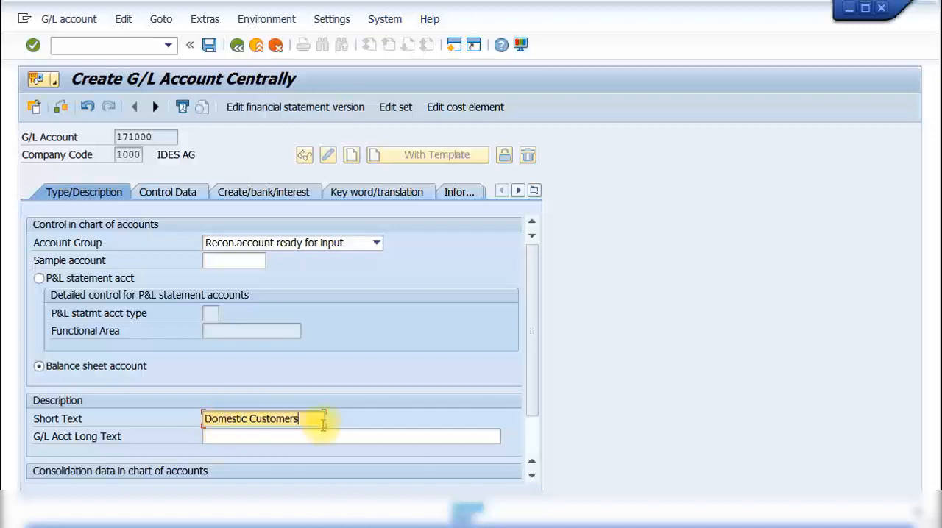
{"action": "left_click_drag", "start_coordinate": [297, 419], "coordinate": [186, 428]}
{"action": "key", "text": "ctrl+c"}
{"action": "left_click", "coordinate": [225, 437]}
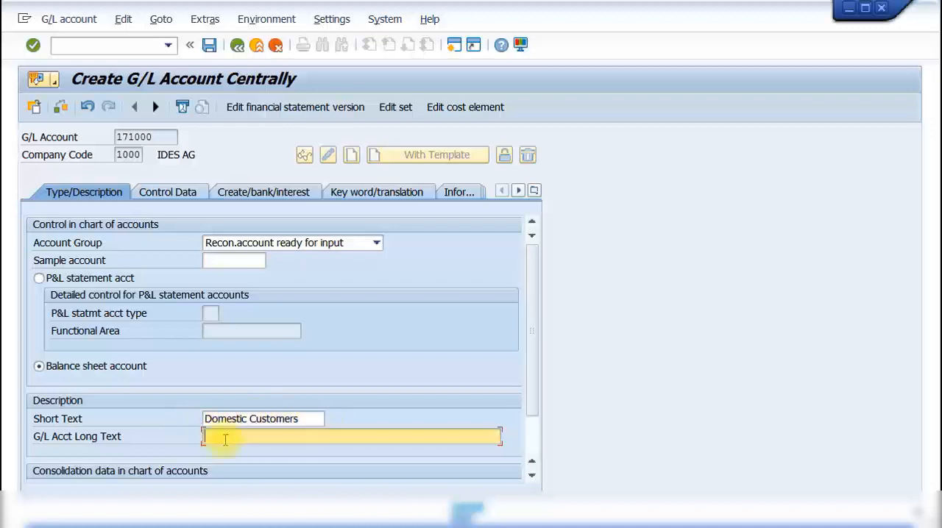
{"action": "key", "text": "ctrl+v"}
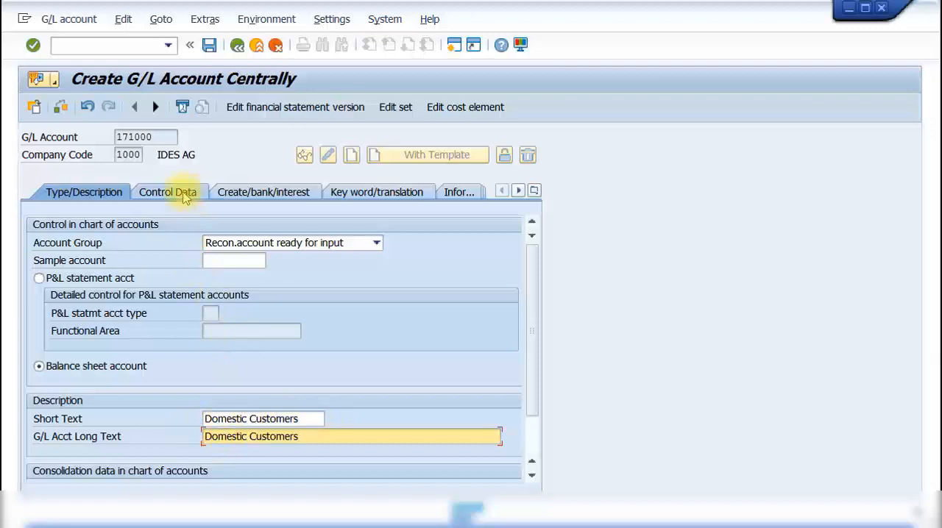
- Make Domestic Customers a reconciliation account for the account type Customers in its control data
{"action": "left_click", "coordinate": [172, 192]}
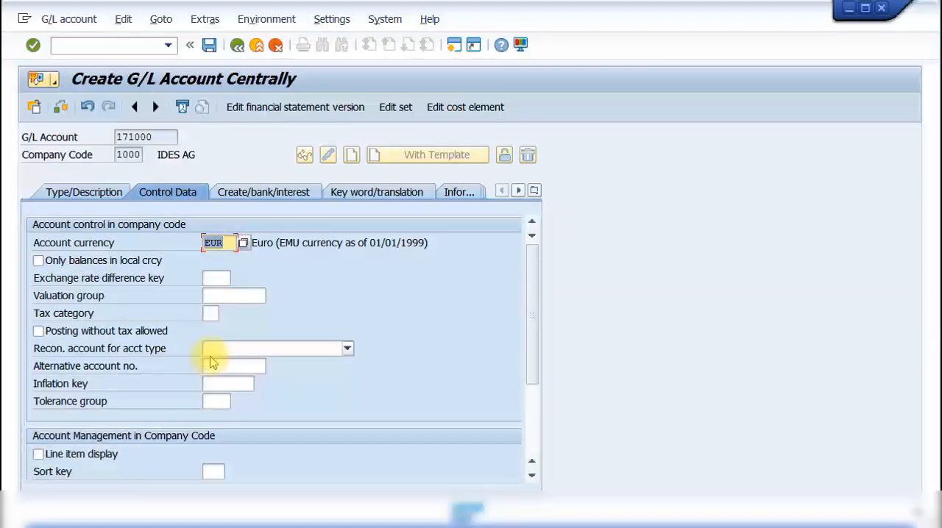
{"action": "left_click", "coordinate": [322, 350]}
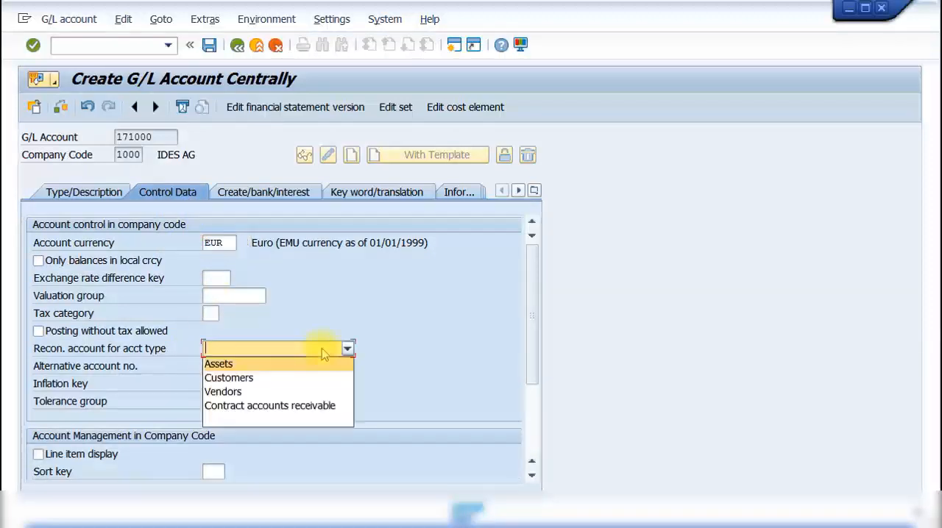
{"action": "left_click", "coordinate": [300, 378]}
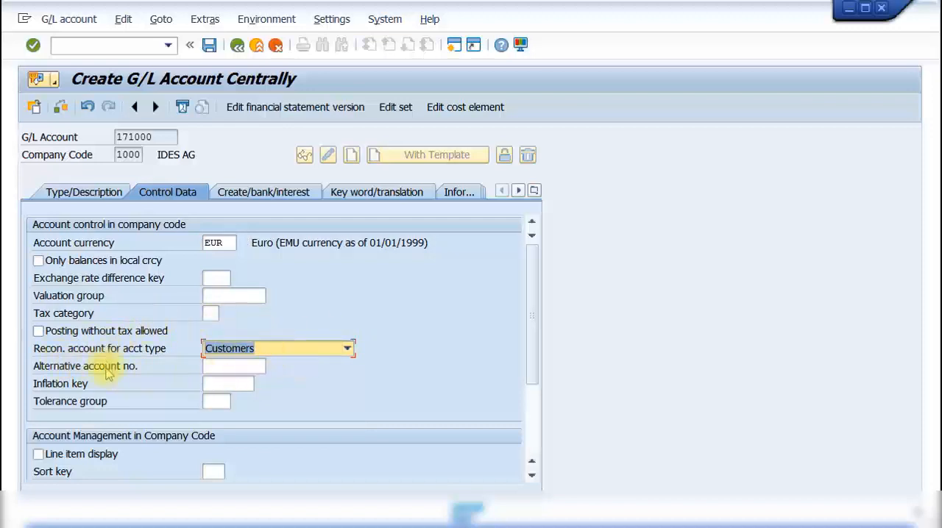
- Assign field status group G001 to the Domestic Customers account and save it
{"action": "left_click", "coordinate": [281, 193]}
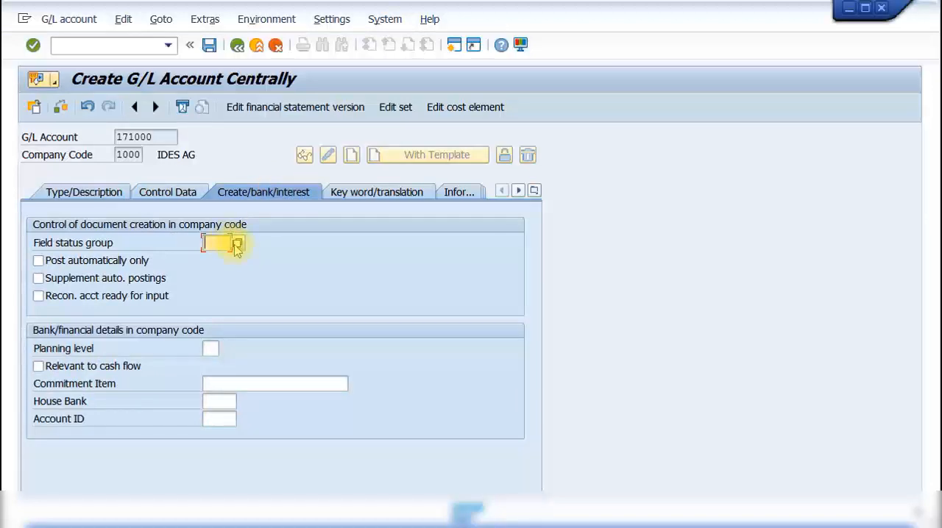
{"action": "left_click", "coordinate": [237, 245]}
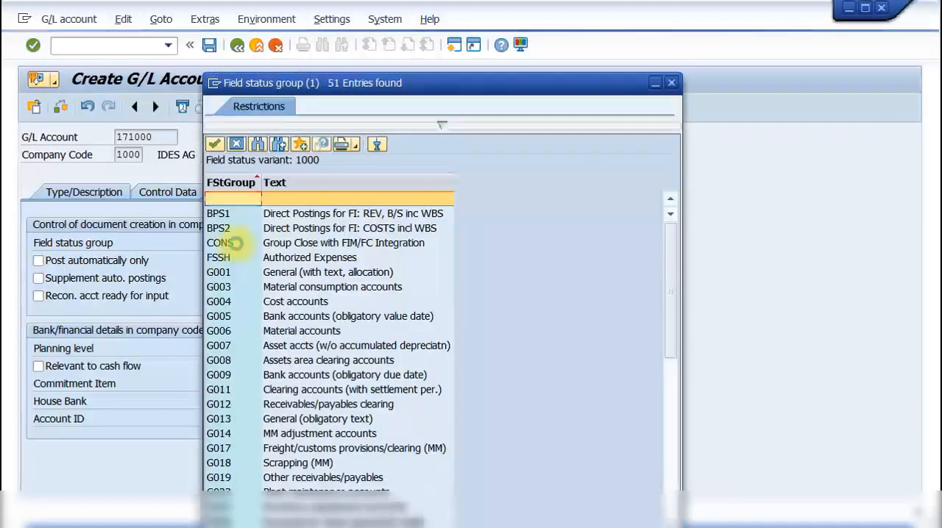
{"action": "left_click", "coordinate": [286, 273]}
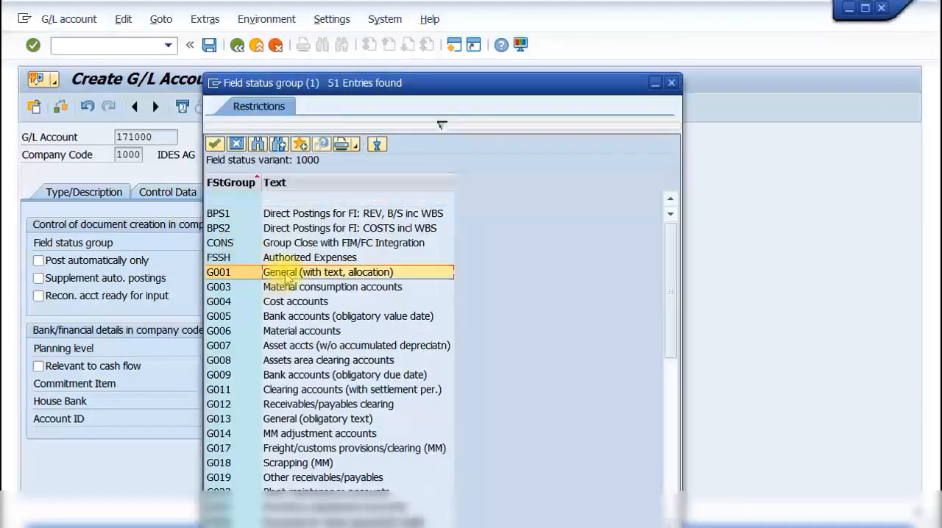
{"action": "double_click", "coordinate": [286, 274]}
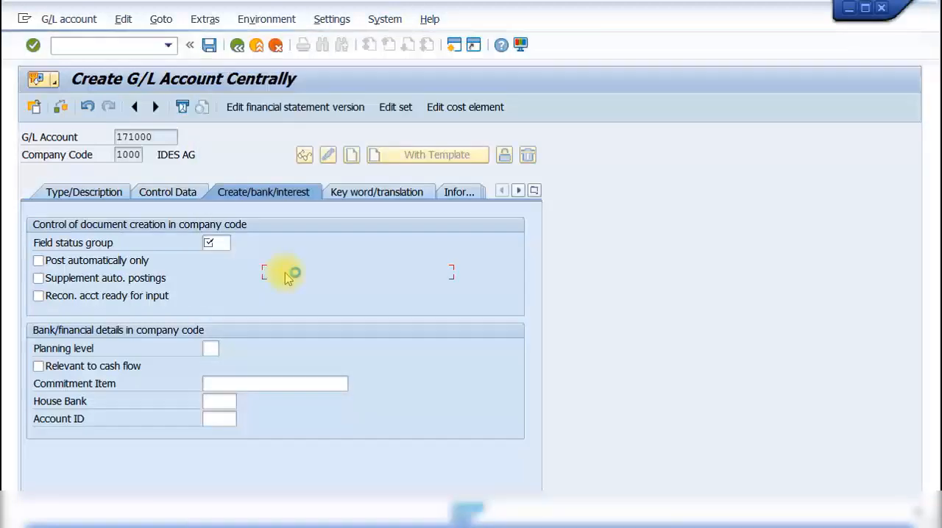
{"action": "left_click", "coordinate": [209, 45]}
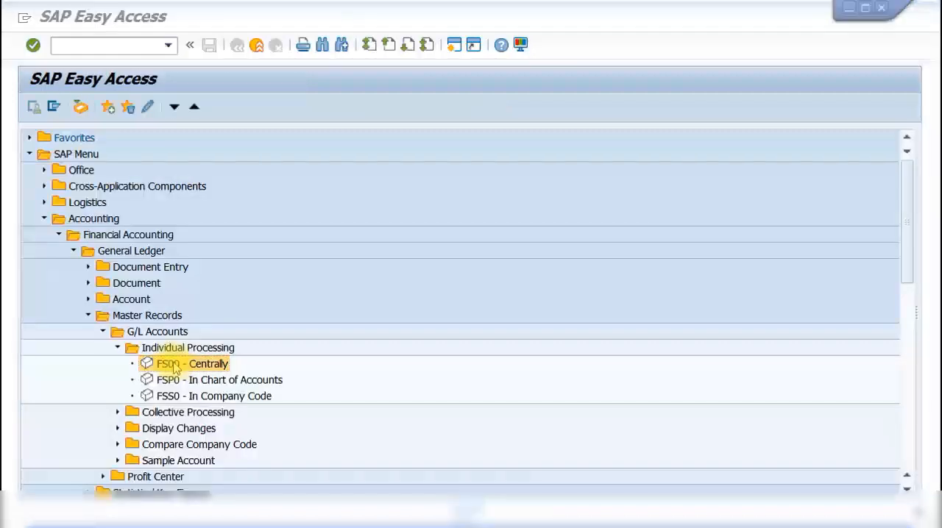
- Start another G/L account in FS00 for company code 1000 with account group P&L accounts and P&L statement account type X
{"action": "double_click", "coordinate": [174, 364]}
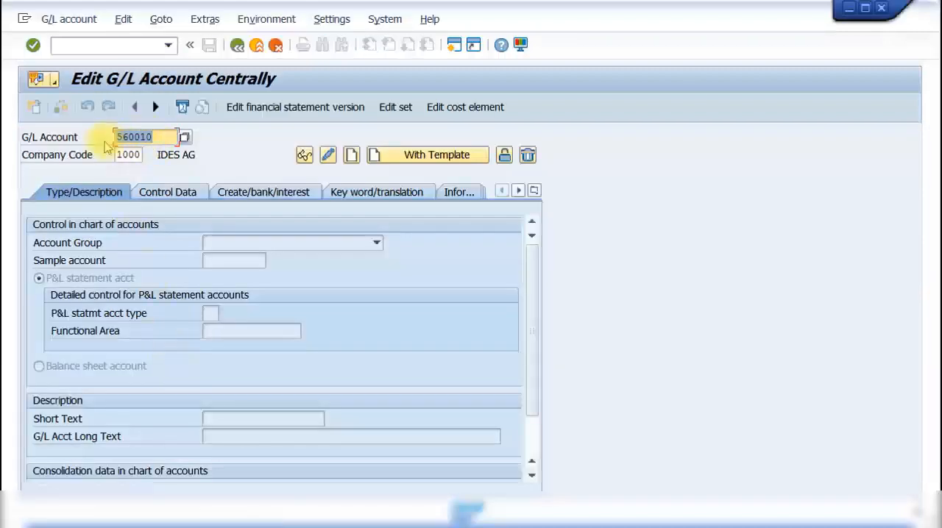
{"action": "left_click", "coordinate": [155, 138]}
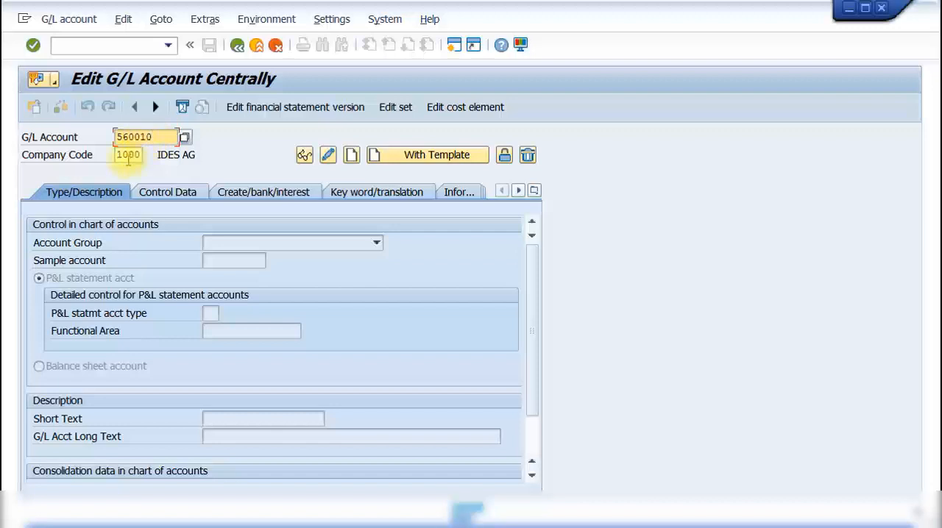
{"action": "left_click", "coordinate": [352, 154]}
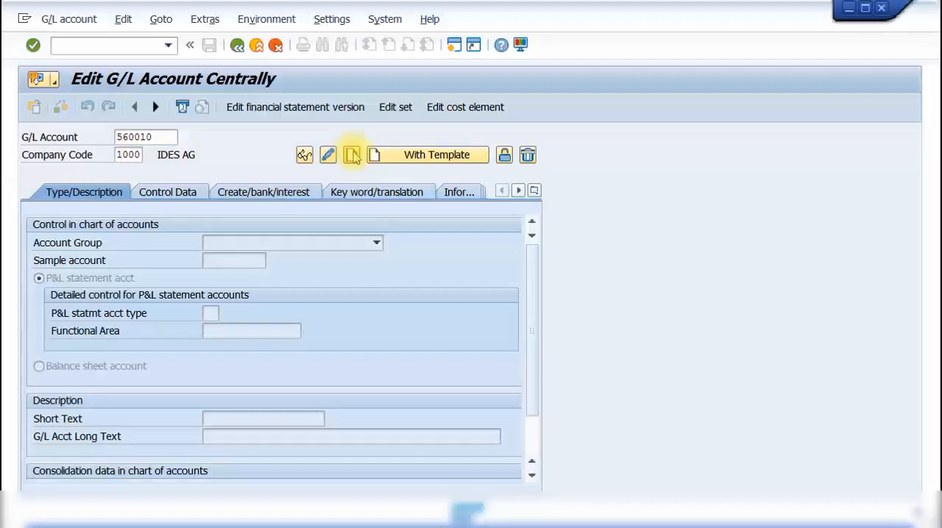
{"action": "left_click", "coordinate": [319, 244]}
{"action": "scroll", "coordinate": [264, 359], "scroll_direction": "down", "scroll_amount": 2}
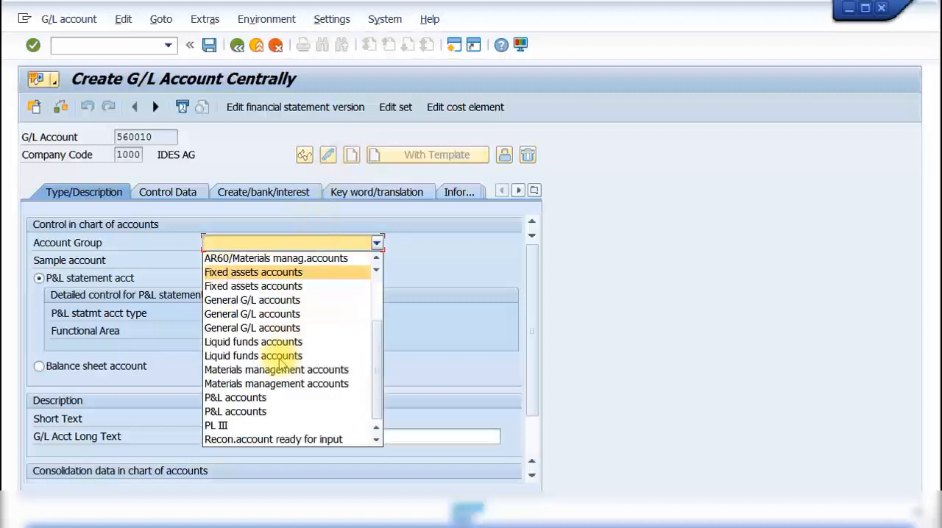
{"action": "left_click", "coordinate": [261, 403]}
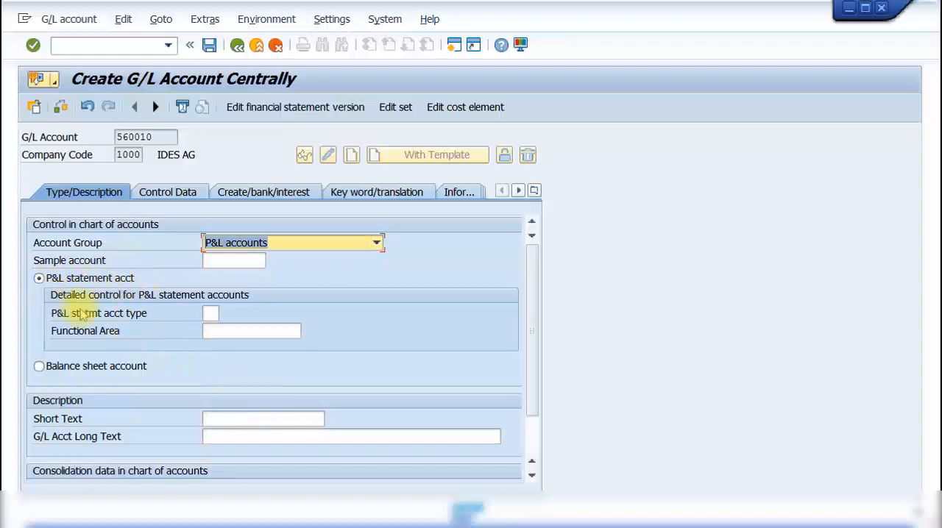
{"action": "left_click", "coordinate": [213, 314]}
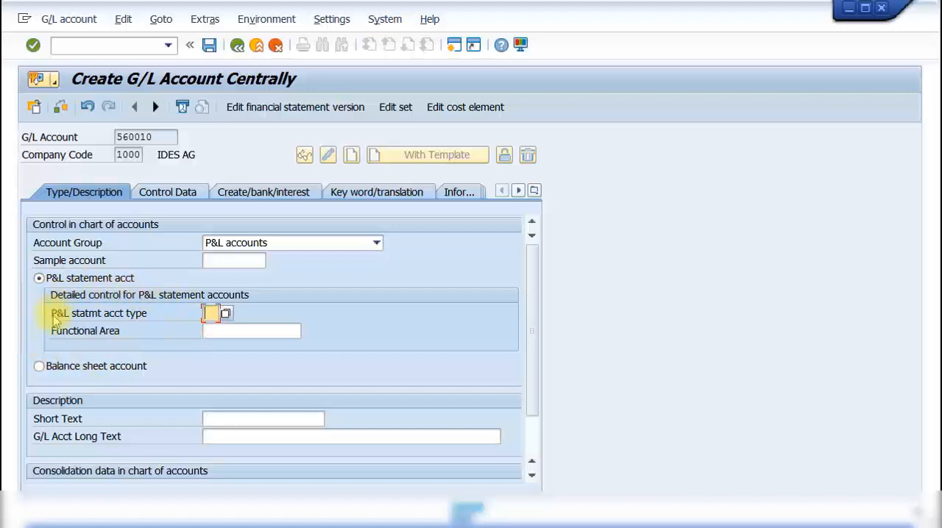
{"action": "left_click", "coordinate": [225, 315]}
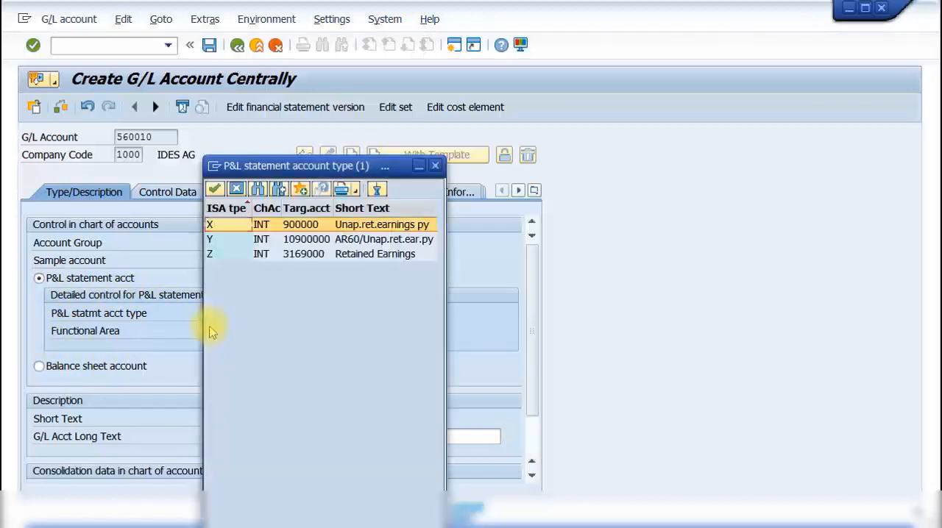
{"action": "double_click", "coordinate": [232, 225]}
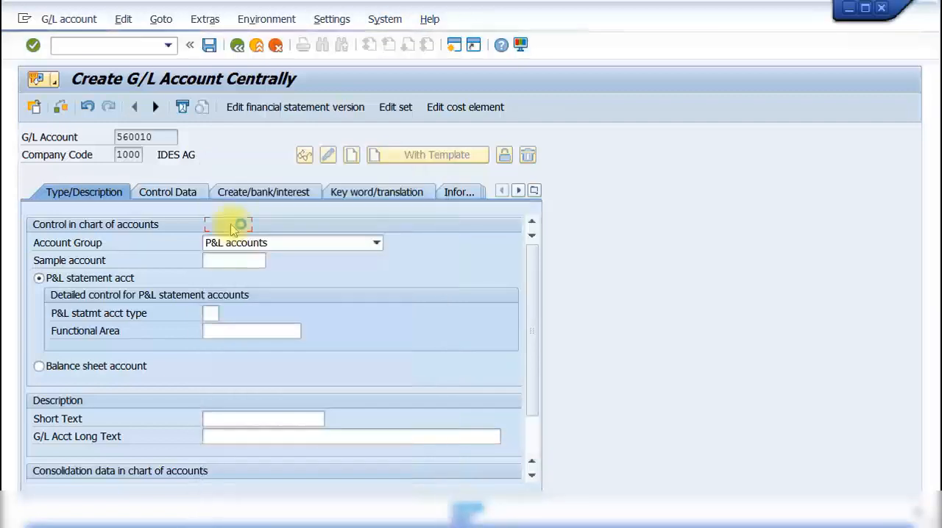
- Set the P&L account's short and long texts to Stationery Expense and open its control data
{"action": "left_click", "coordinate": [211, 419]}
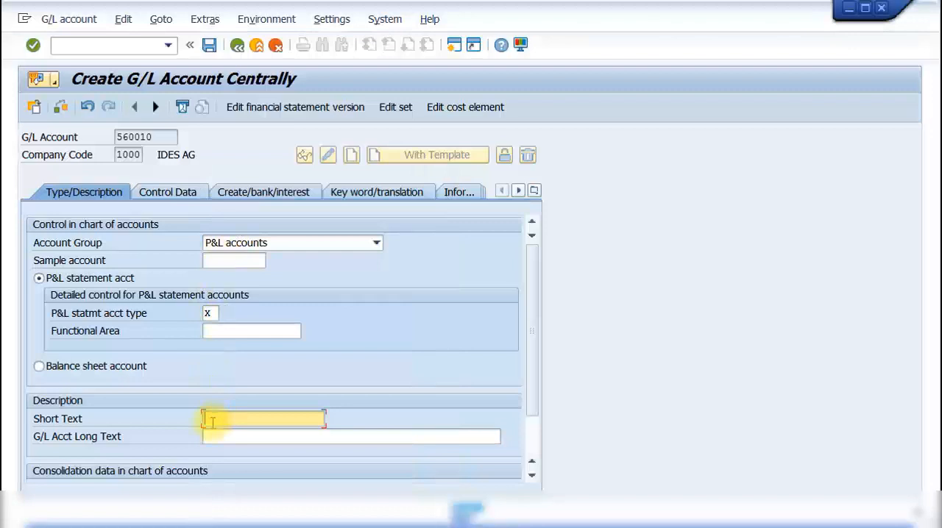
{"action": "type", "text": "Stationery Expense"}
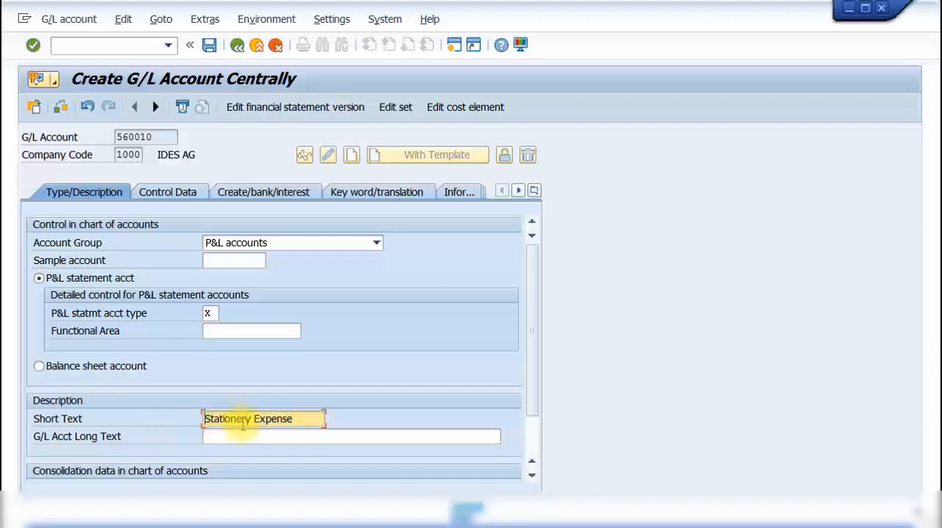
{"action": "left_click", "coordinate": [244, 434]}
{"action": "type", "text": "Stationery Expense"}
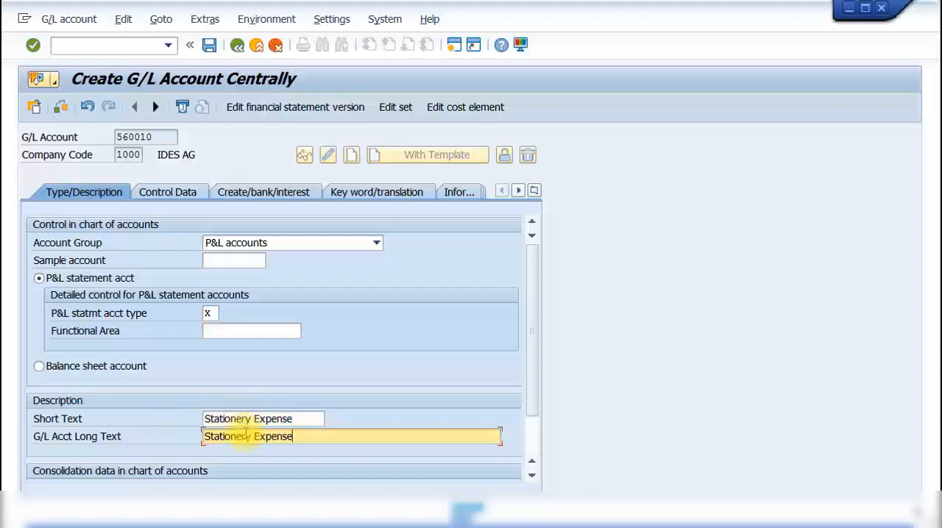
{"action": "left_click", "coordinate": [176, 195]}
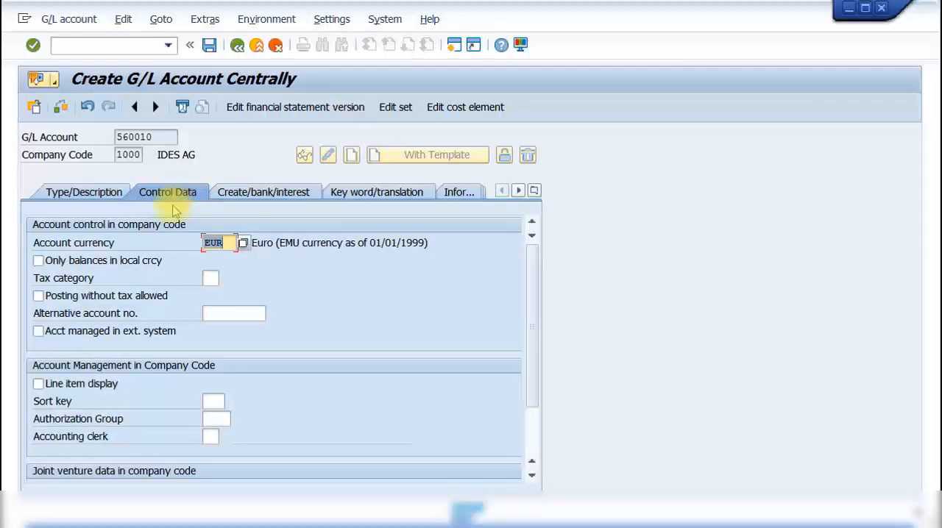
- Enable line item display and set the sort key to 001 in the Stationery Expense account's control data
{"action": "scroll", "coordinate": [119, 278], "scroll_direction": "down", "scroll_amount": 1}
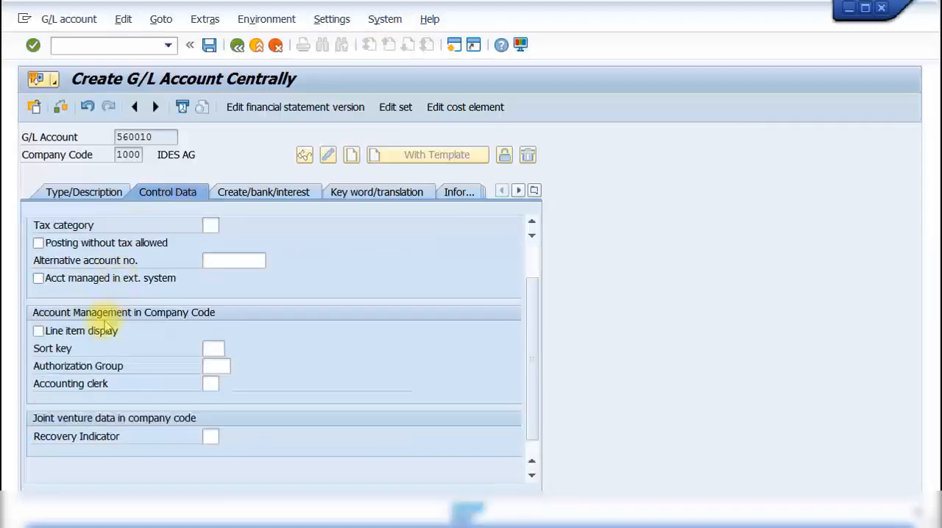
{"action": "left_click", "coordinate": [212, 347]}
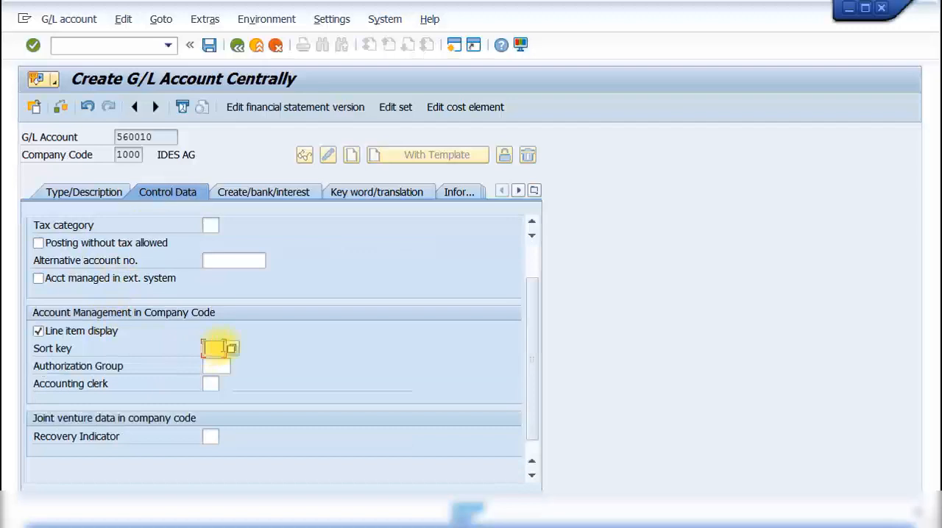
{"action": "type", "text": "001"}
- Choose tax category * (All tax types allowed) for the Stationery Expense account from the possible entries
{"action": "scroll", "coordinate": [224, 352], "scroll_direction": "up", "scroll_amount": 1}
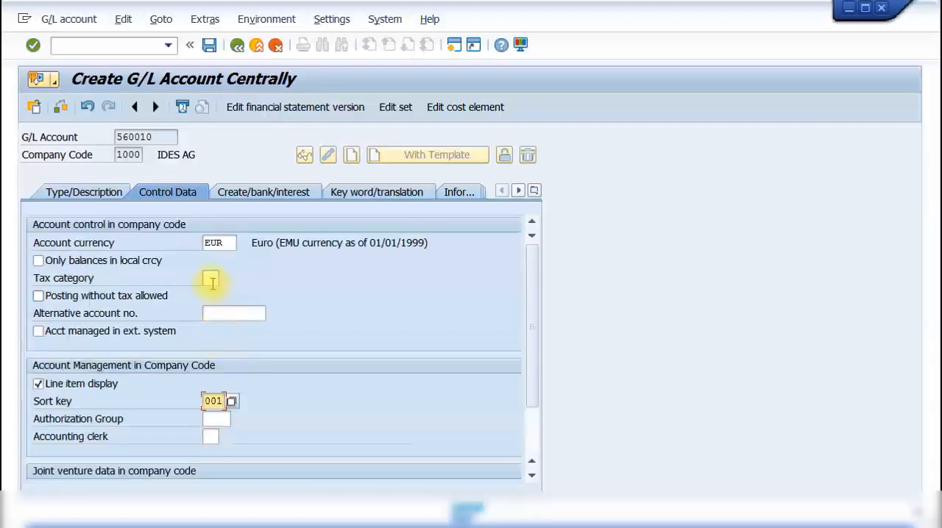
{"action": "left_click", "coordinate": [209, 278]}
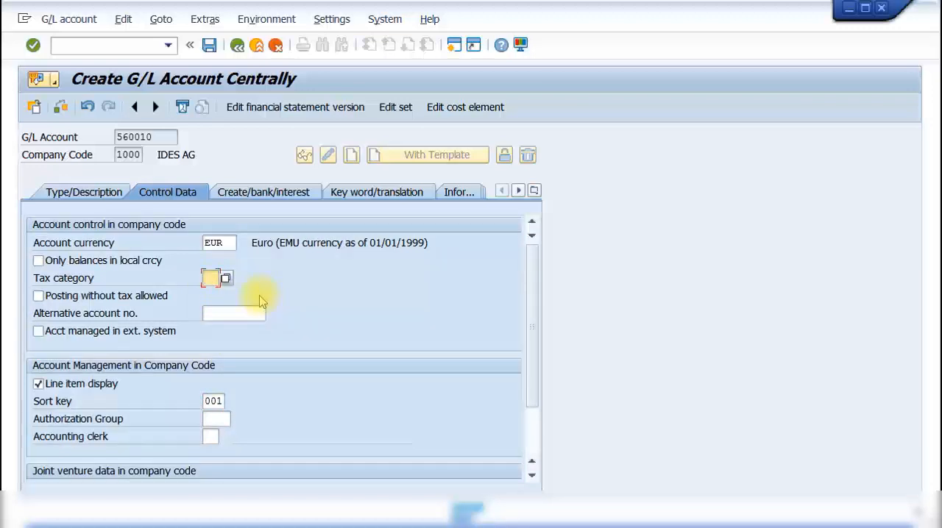
{"action": "left_click", "coordinate": [226, 279]}
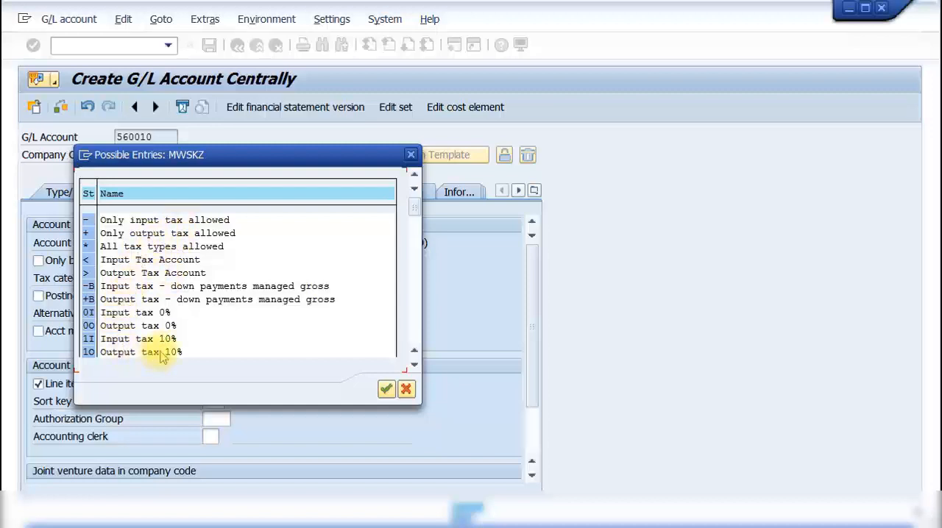
{"action": "scroll", "coordinate": [164, 313], "scroll_direction": "down", "scroll_amount": 1}
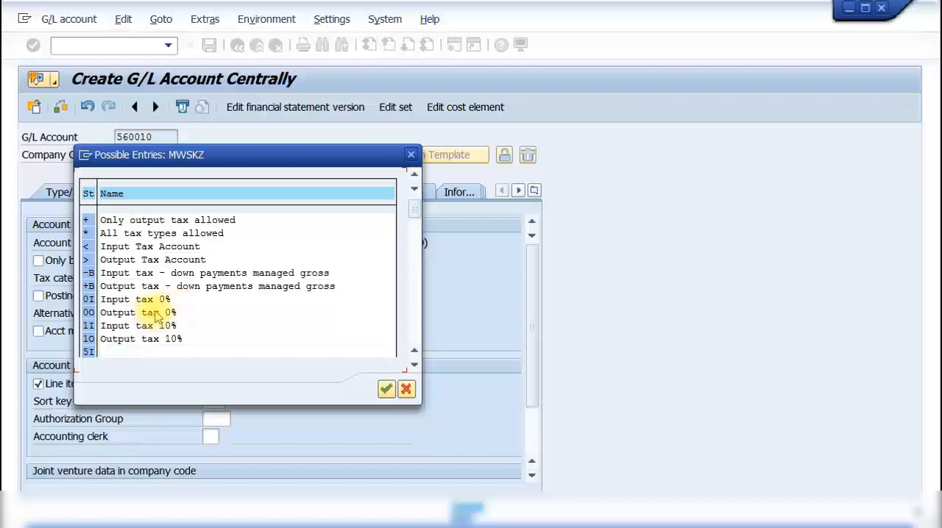
{"action": "scroll", "coordinate": [164, 302], "scroll_direction": "down", "scroll_amount": 1}
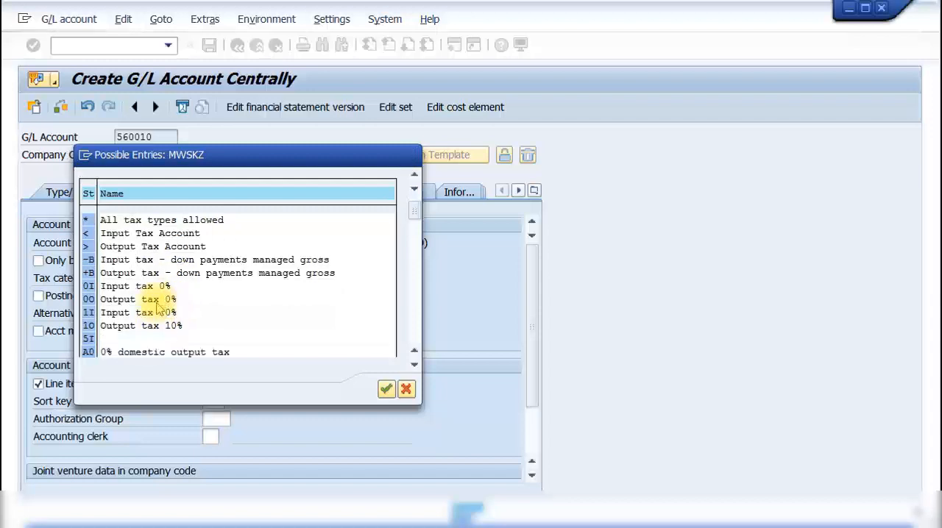
{"action": "scroll", "coordinate": [159, 305], "scroll_direction": "up", "scroll_amount": 2}
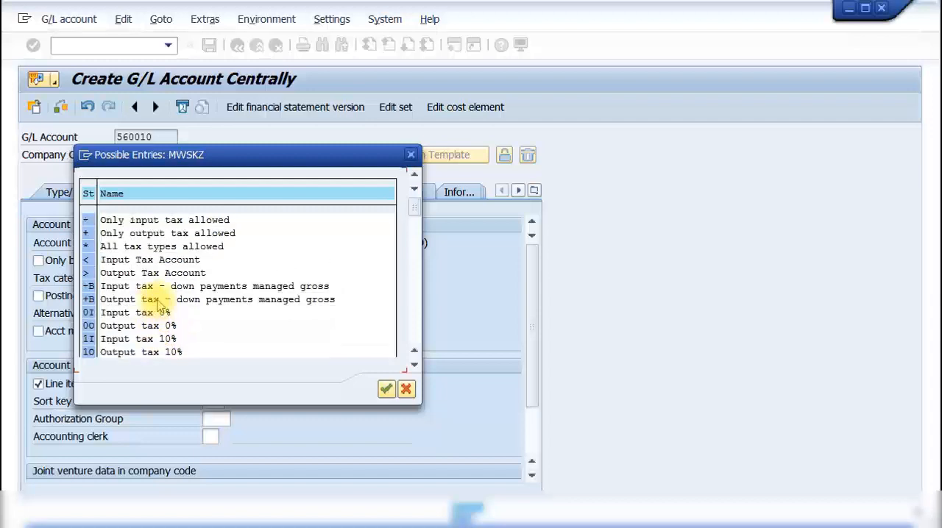
{"action": "double_click", "coordinate": [159, 248]}
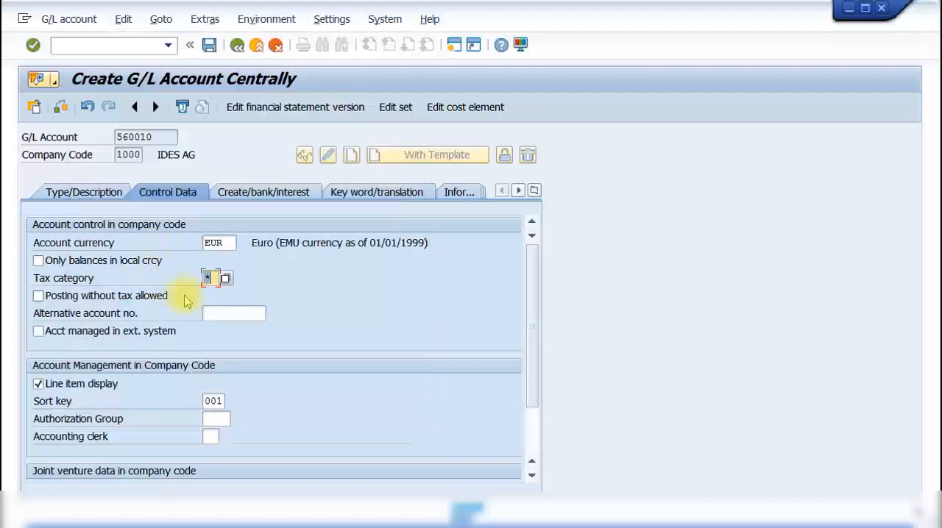
- Assign field status group G001, General (with text, allocation), to the Stationery Expense account and save it
{"action": "left_click", "coordinate": [262, 195]}
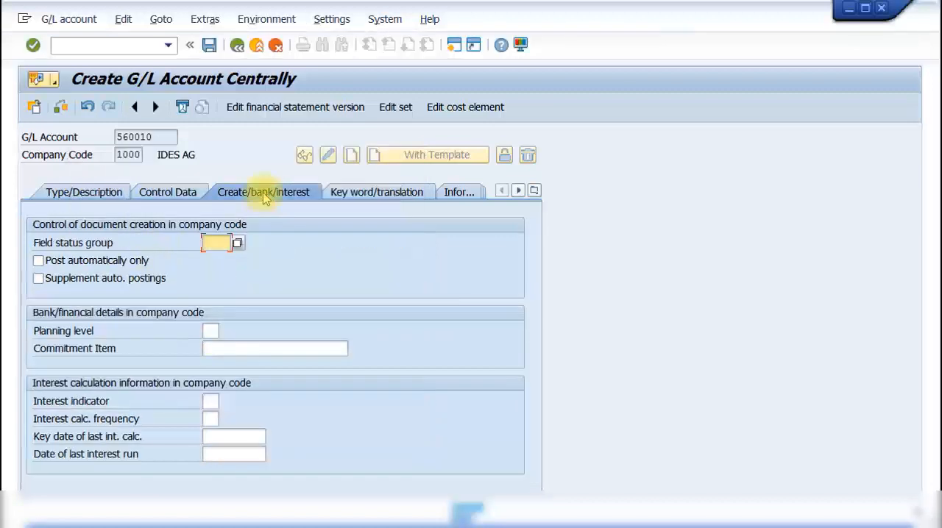
{"action": "left_click", "coordinate": [238, 243]}
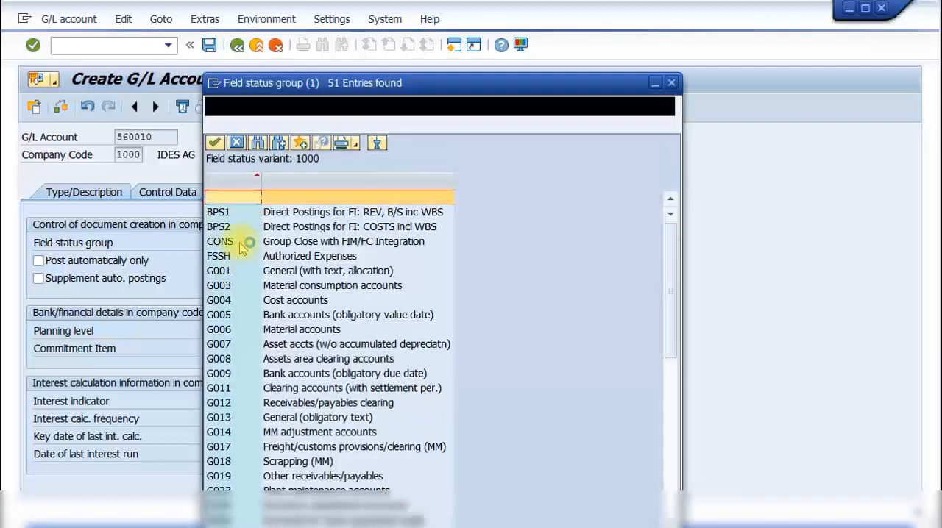
{"action": "left_click", "coordinate": [302, 272]}
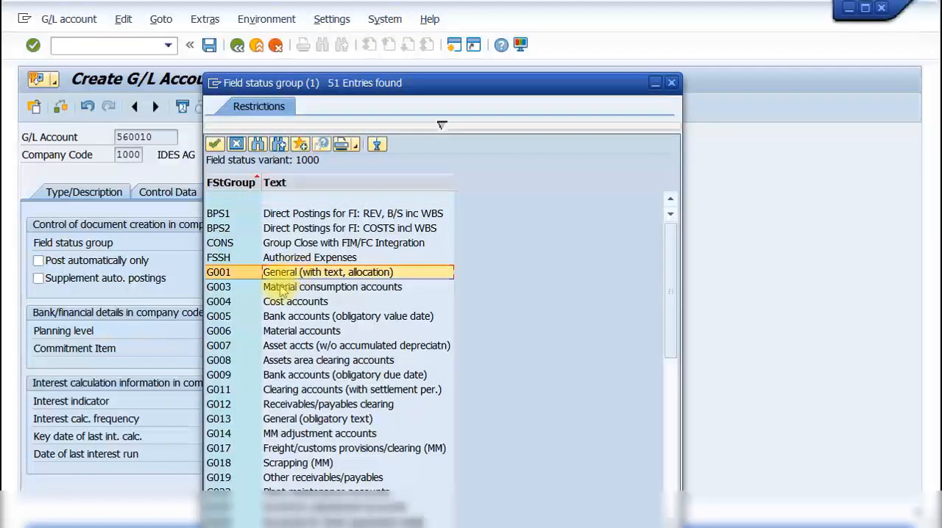
{"action": "left_click", "coordinate": [276, 302]}
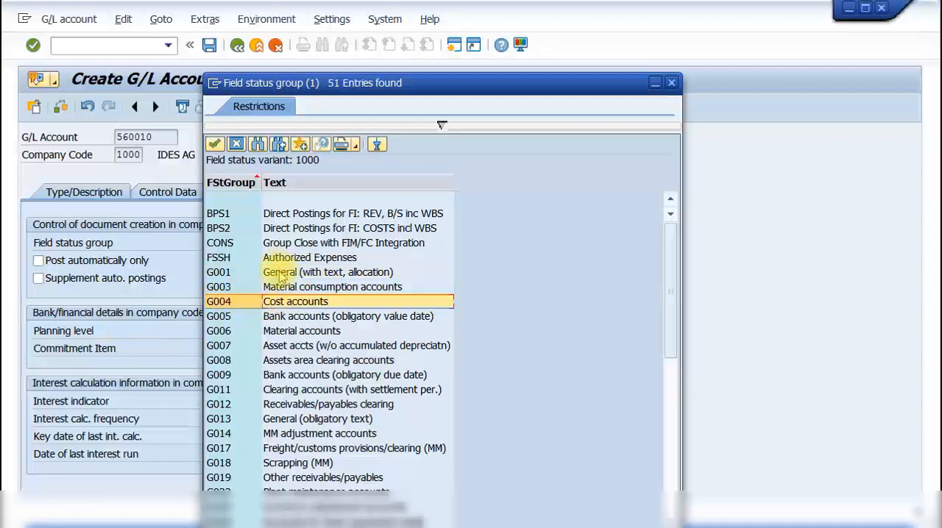
{"action": "double_click", "coordinate": [279, 276]}
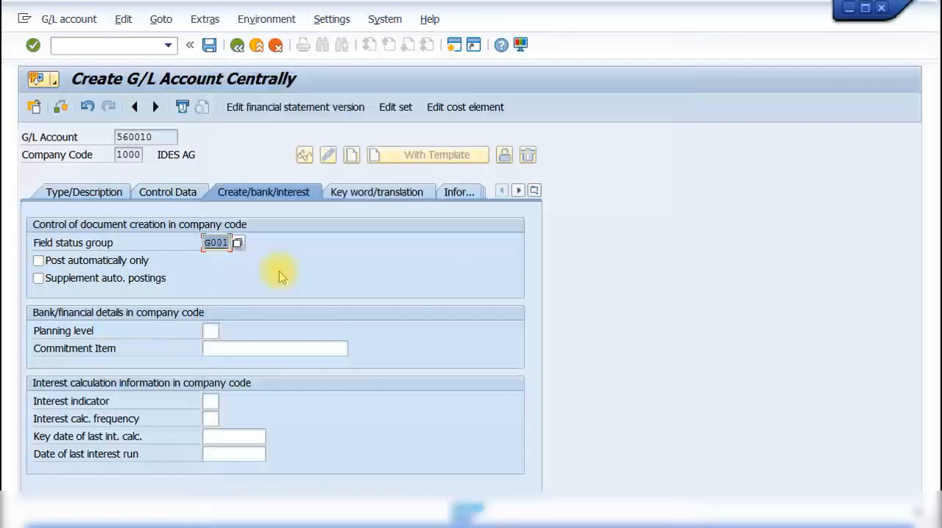
{"action": "left_click", "coordinate": [209, 45]}
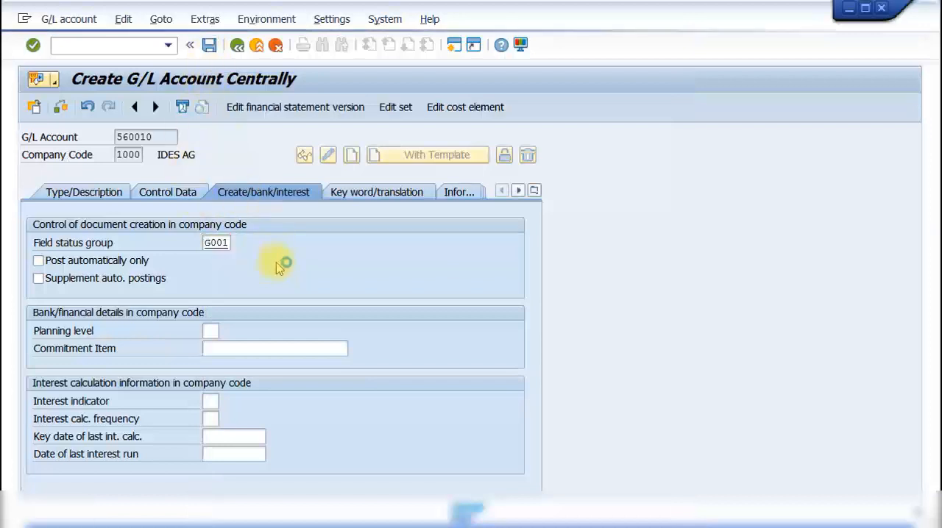